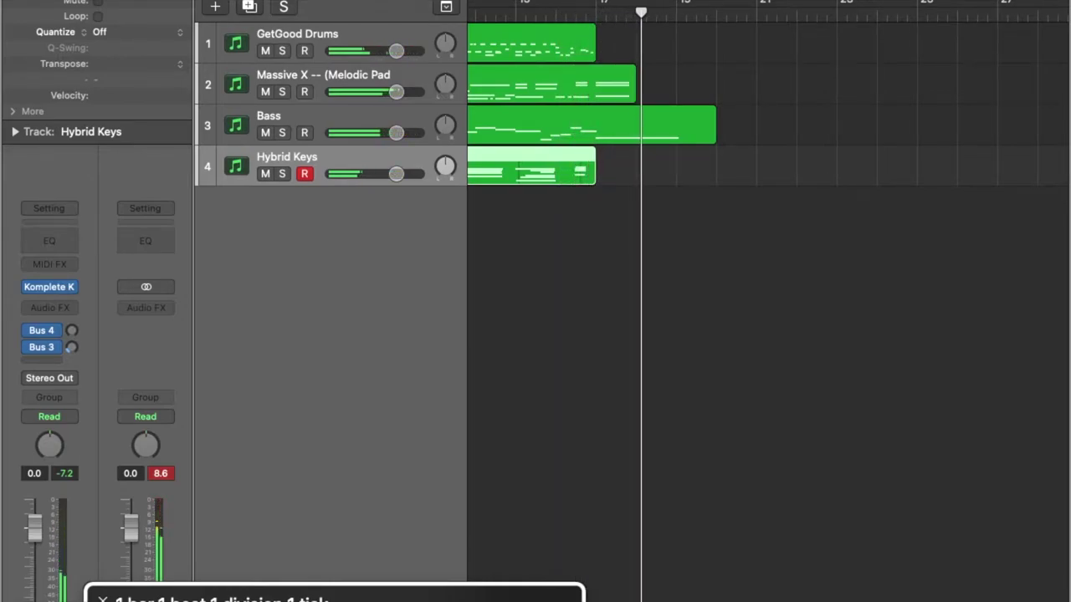
# Return the playhead to the start of the project and select the GetGood Drums track.
pyautogui.press('XF86AudioLowerVolume')
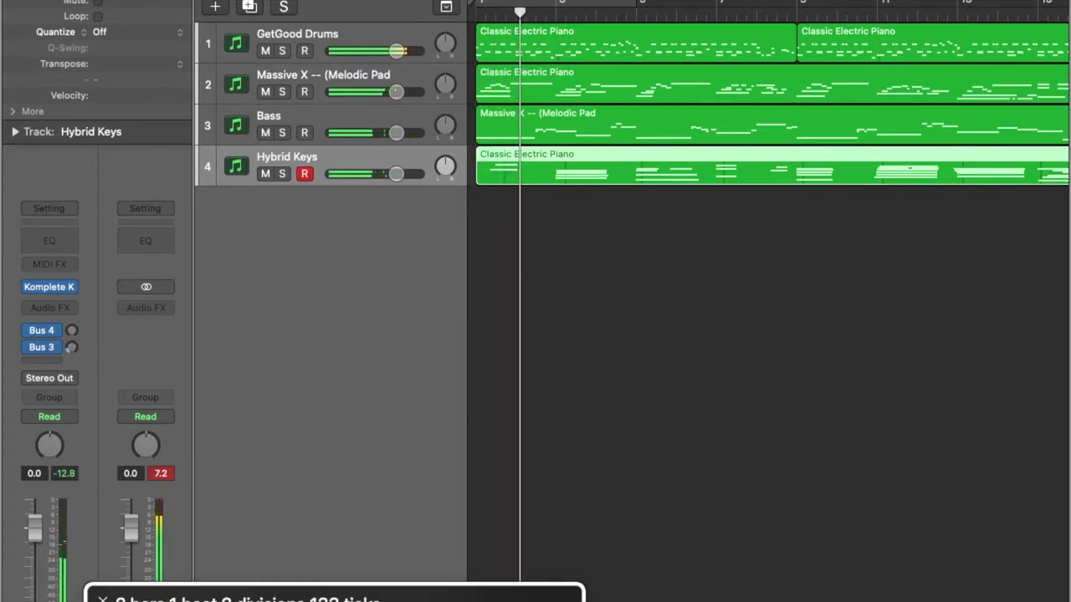
pyautogui.press('Return')
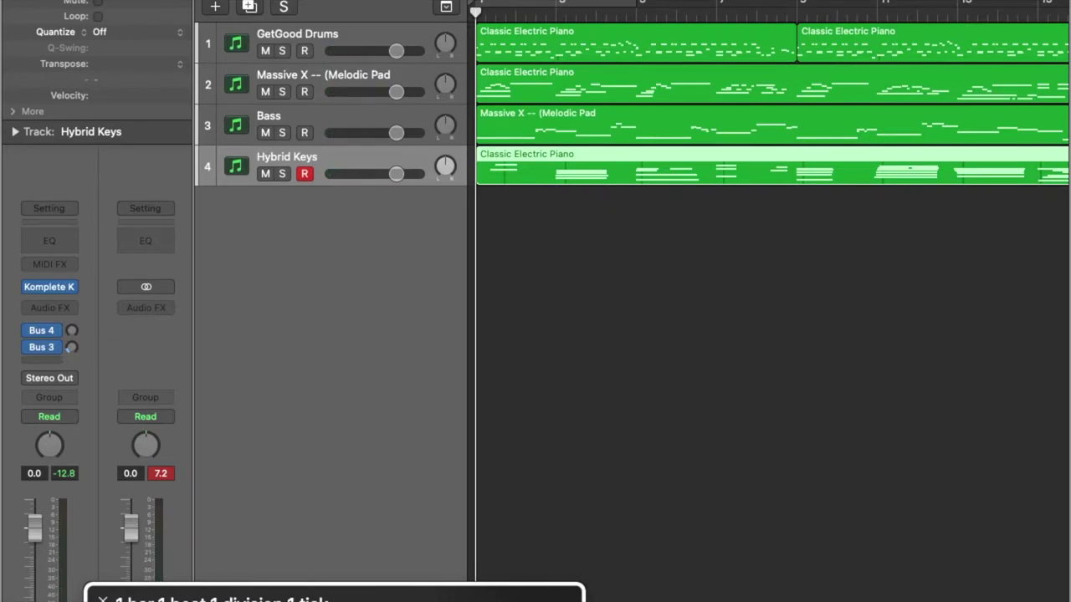
pyautogui.press('Up')
pyautogui.press('Up')
pyautogui.press('Up')
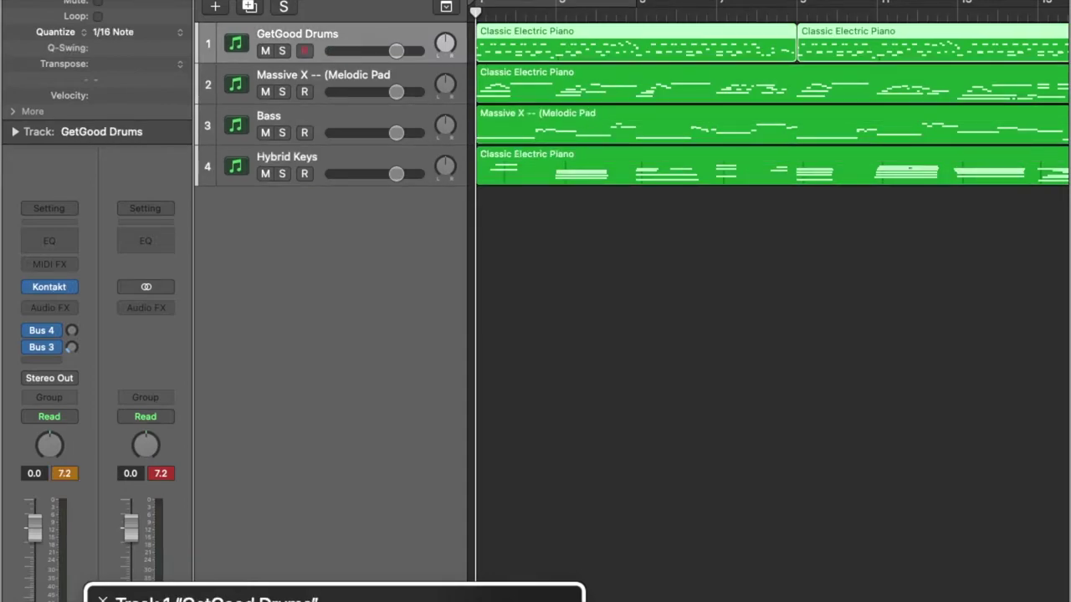
# Step through the track list from GetGood Drums down to Hybrid Keys and back up to GetGood Drums.
pyautogui.press('Down')
pyautogui.press('Up')
pyautogui.press('Down')
pyautogui.press('Down')
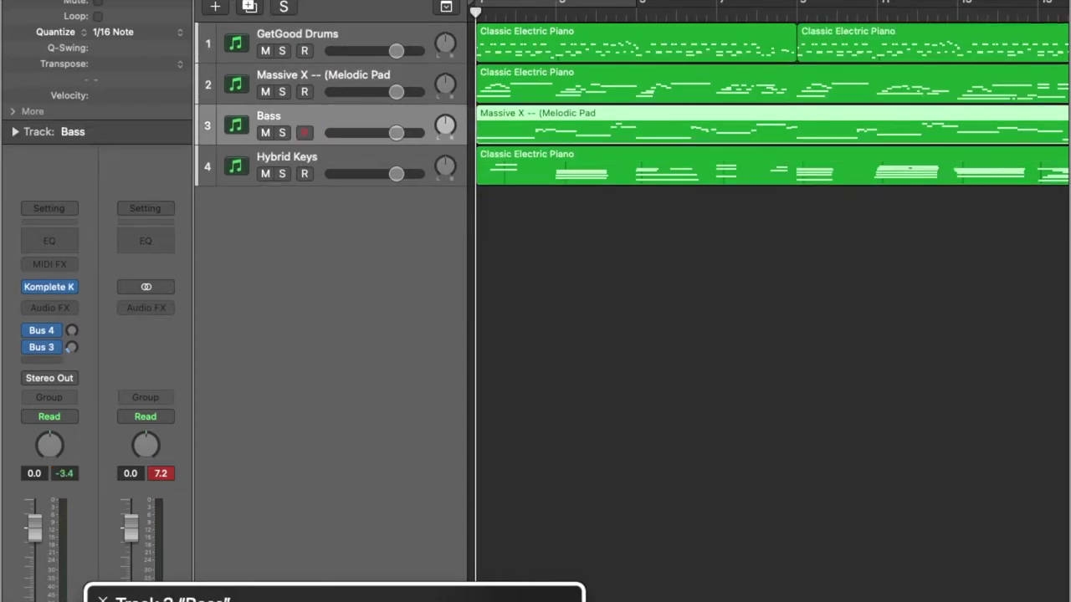
pyautogui.press('Down')
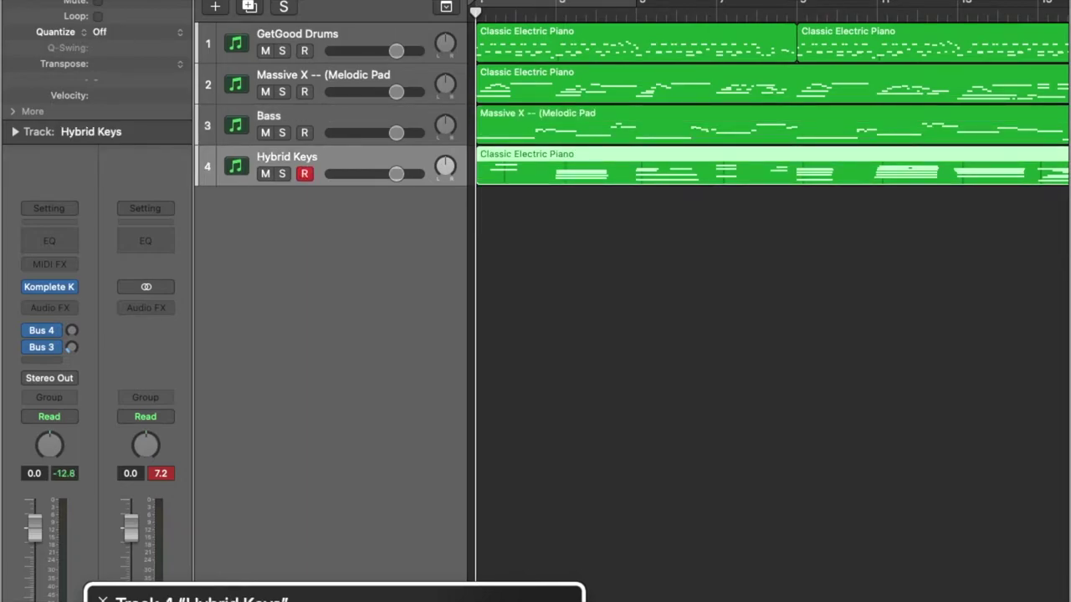
pyautogui.press('Up')
pyautogui.press('Up')
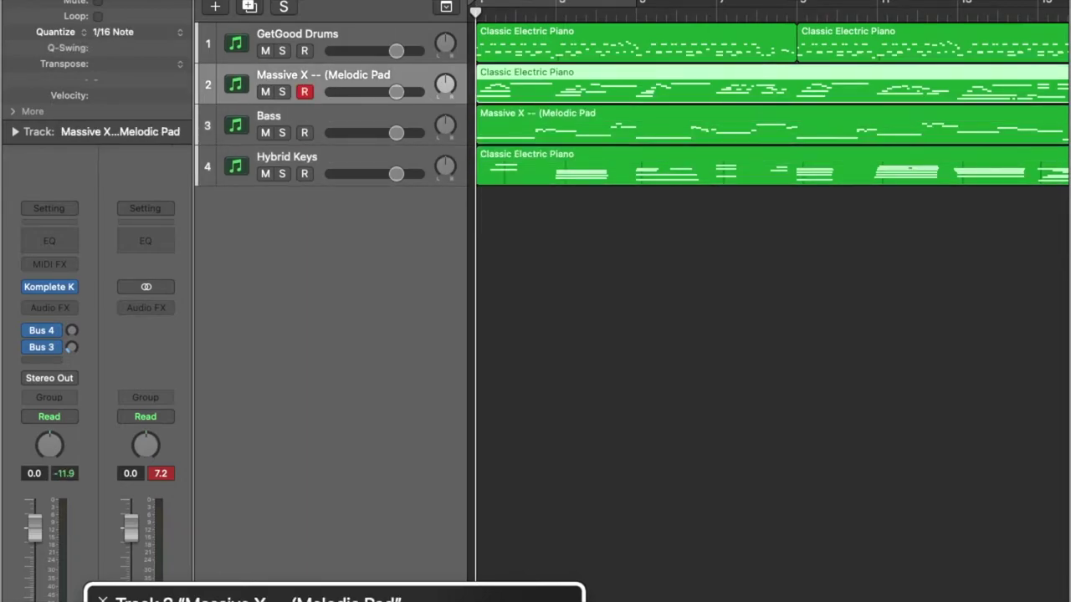
pyautogui.press('Up')
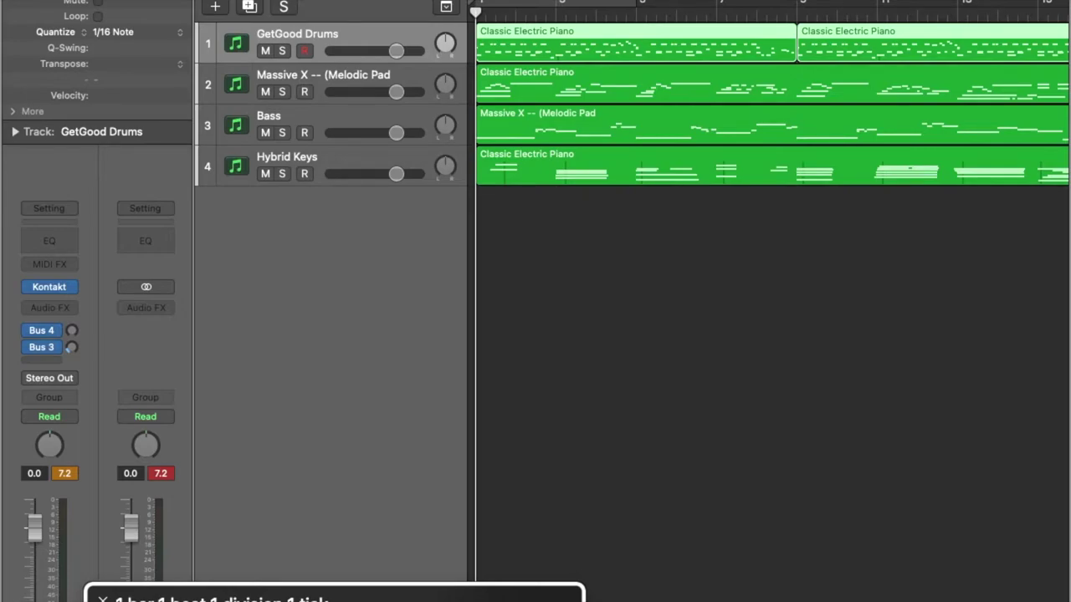
# Play the project and audition the GetGood Drums track by toggling its solo and mute on and off.
pyautogui.press('space')
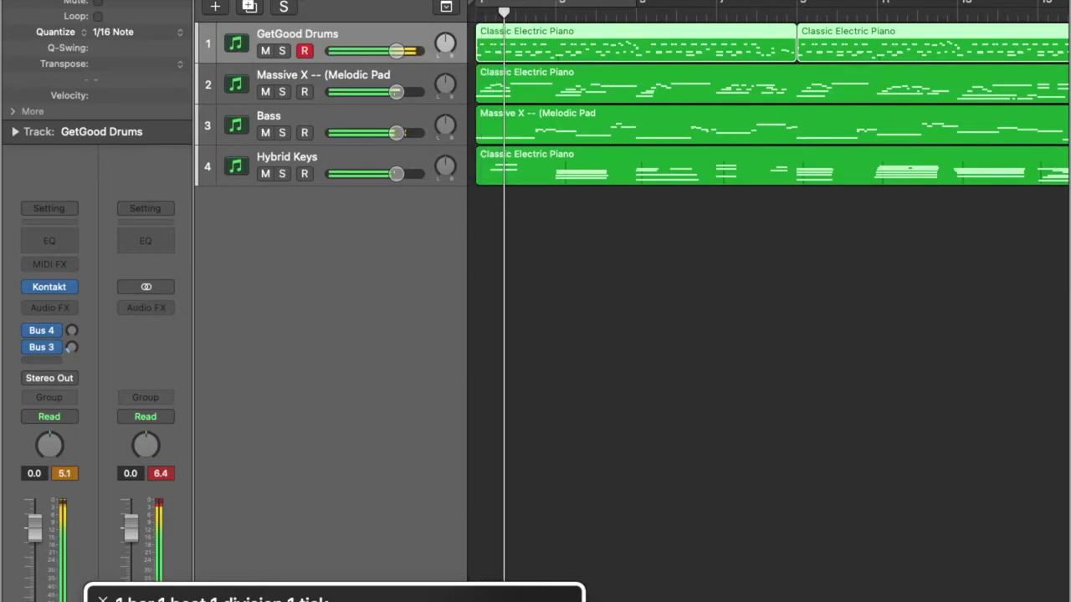
pyautogui.press('s')
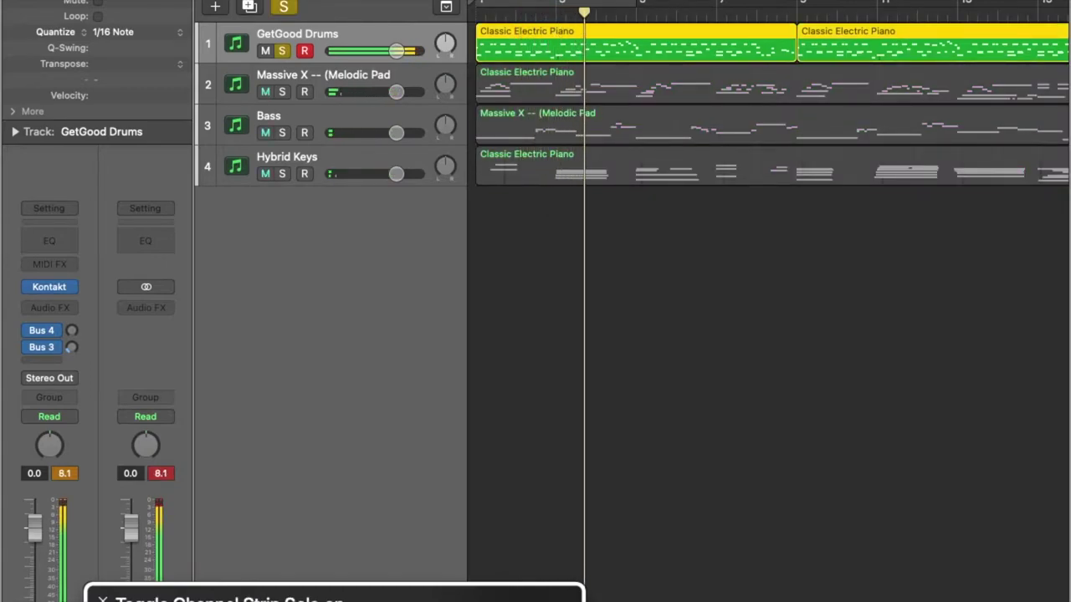
pyautogui.press('s')
pyautogui.press('m')
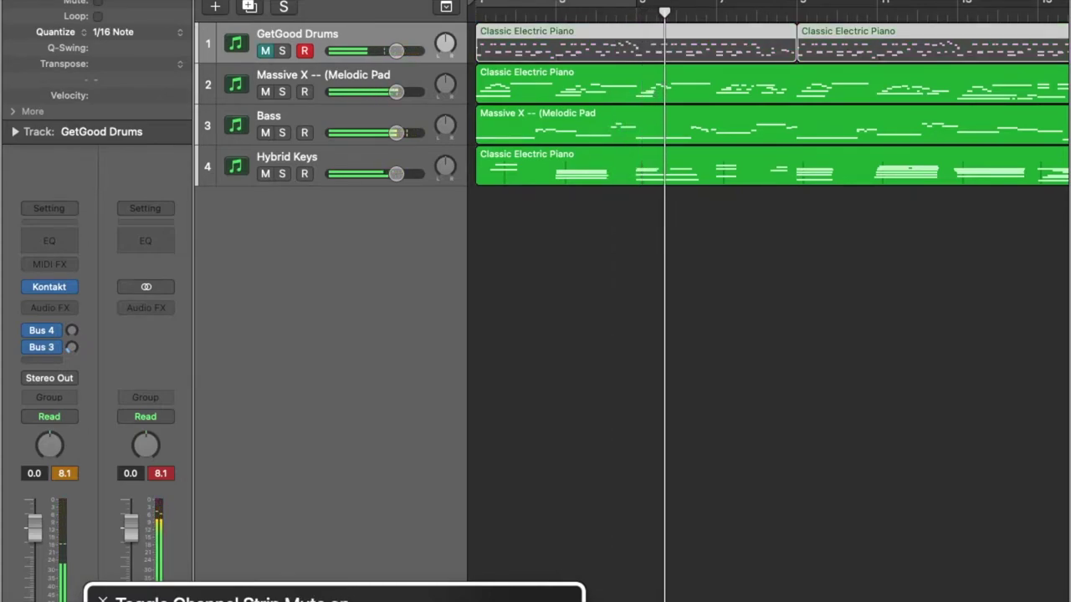
pyautogui.press('m')
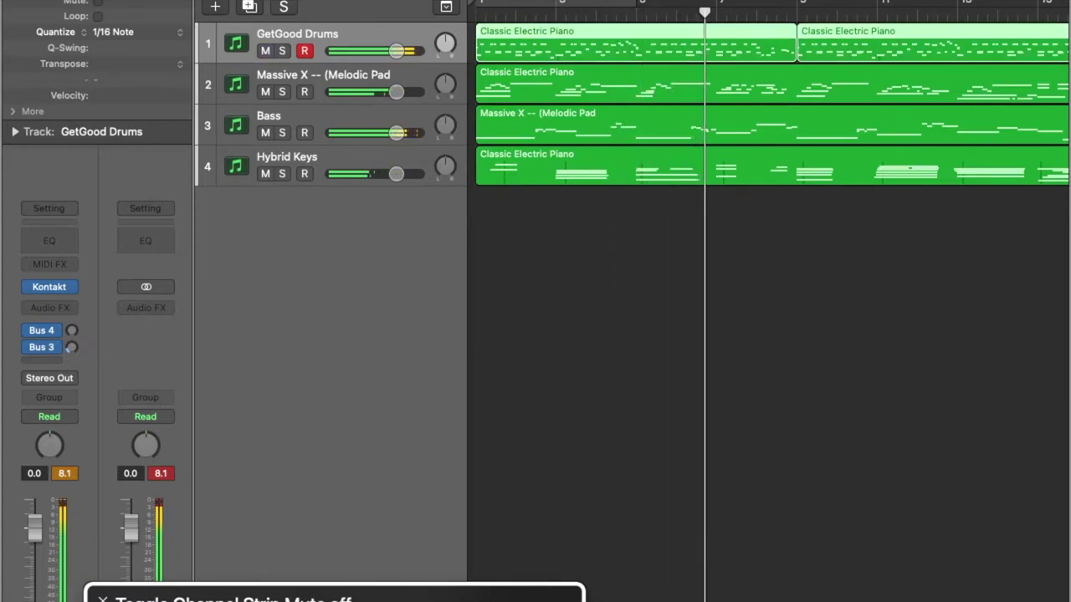
# Audition the Massive X melodic pad track during playback by toggling its solo and mute on and off.
pyautogui.press('Down')
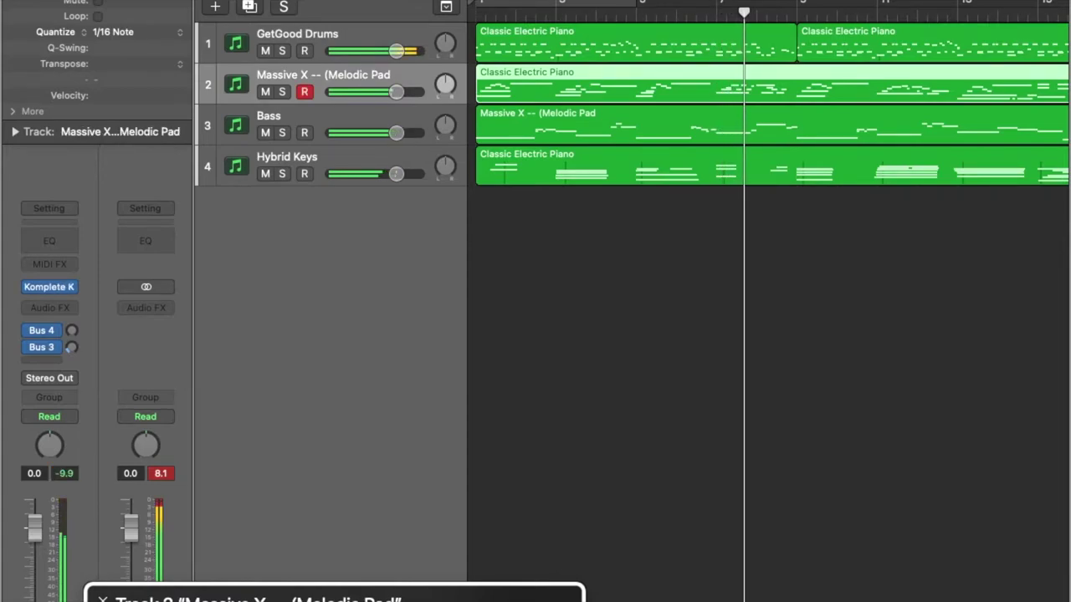
pyautogui.press('s')
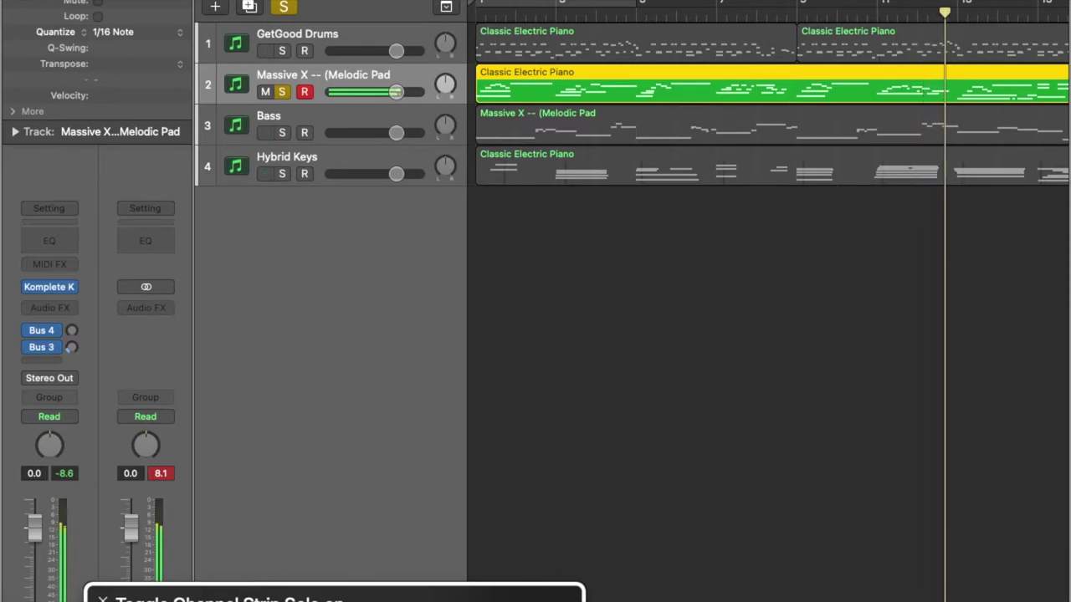
pyautogui.press('s')
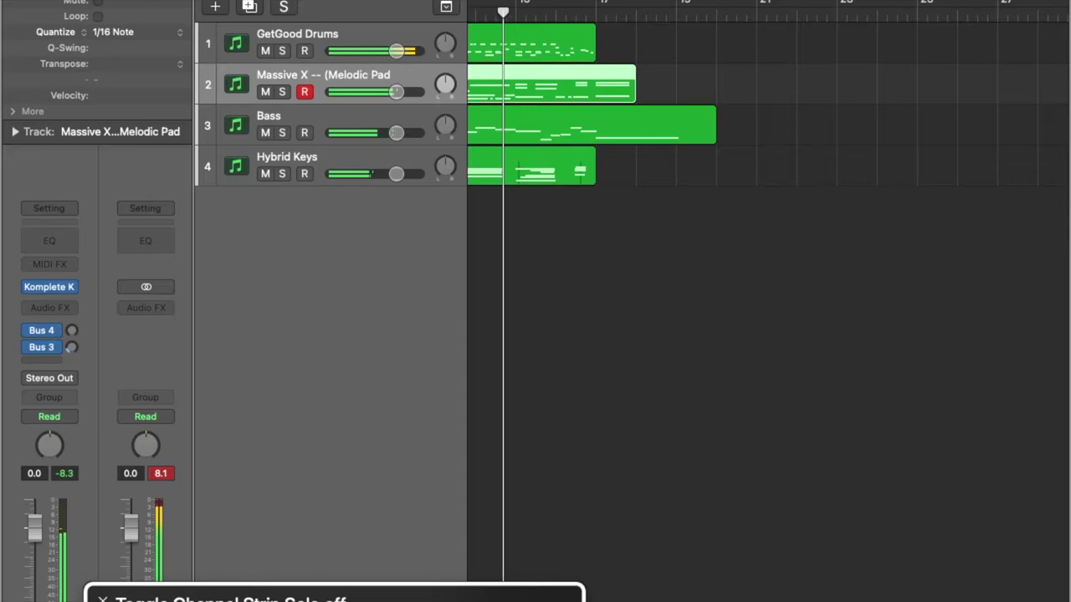
pyautogui.press('m')
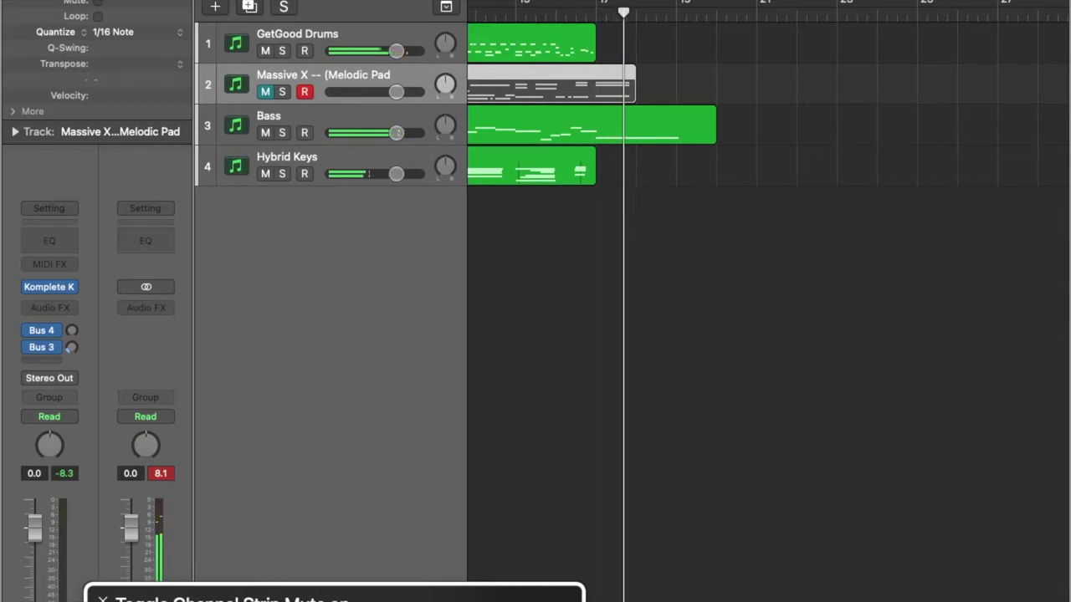
pyautogui.hotkey('ctrl', 'm')
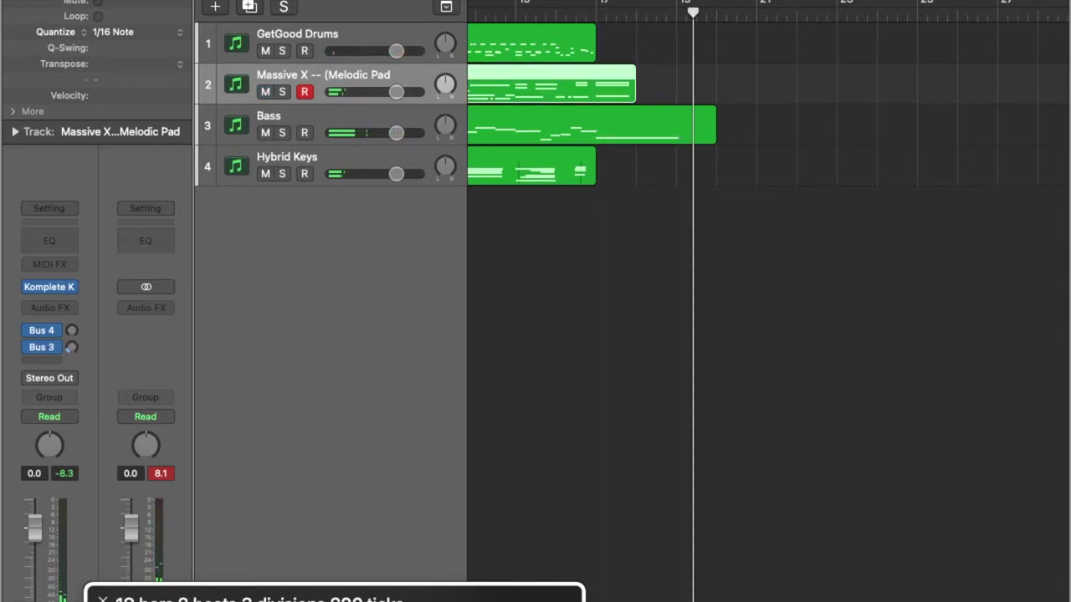
# Play the Bass track soloed from the start of the project, then turn solo off and stop playback.
pyautogui.press('Down')
pyautogui.press('Return')
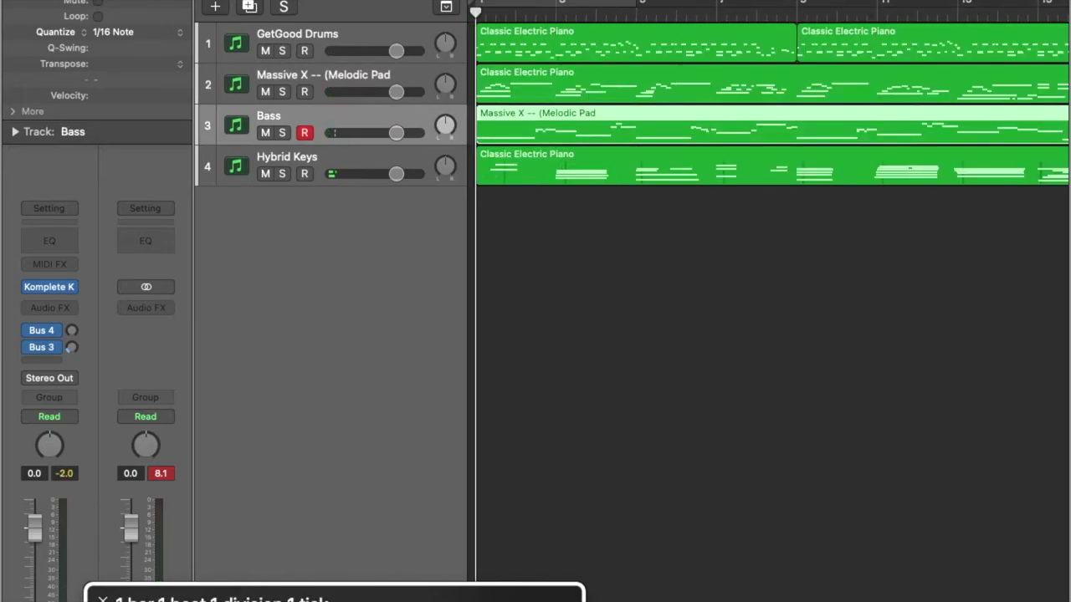
pyautogui.press('s')
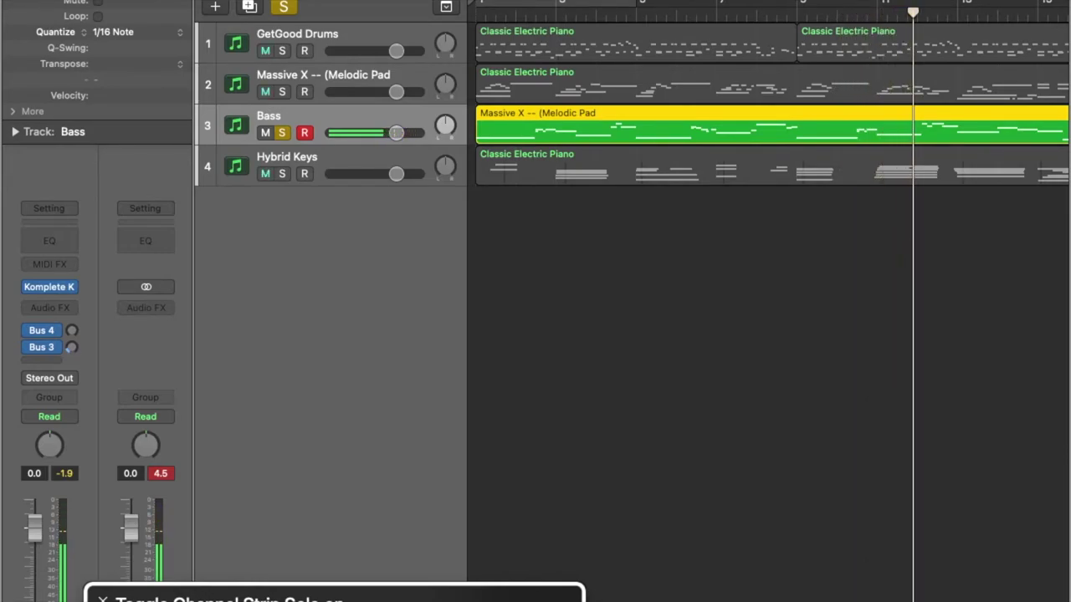
pyautogui.press('s')
pyautogui.press('space')
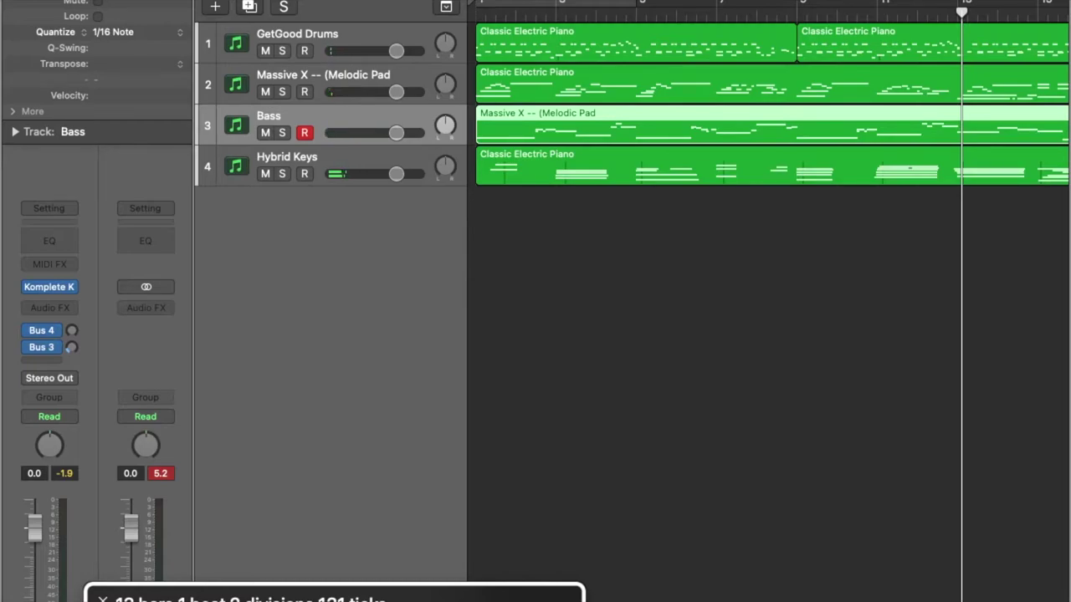
# Select the GetGood Drums track and move the VoiceOver cursor through the Inspector into its channel strip.
pyautogui.press('Up')
pyautogui.press('Up')
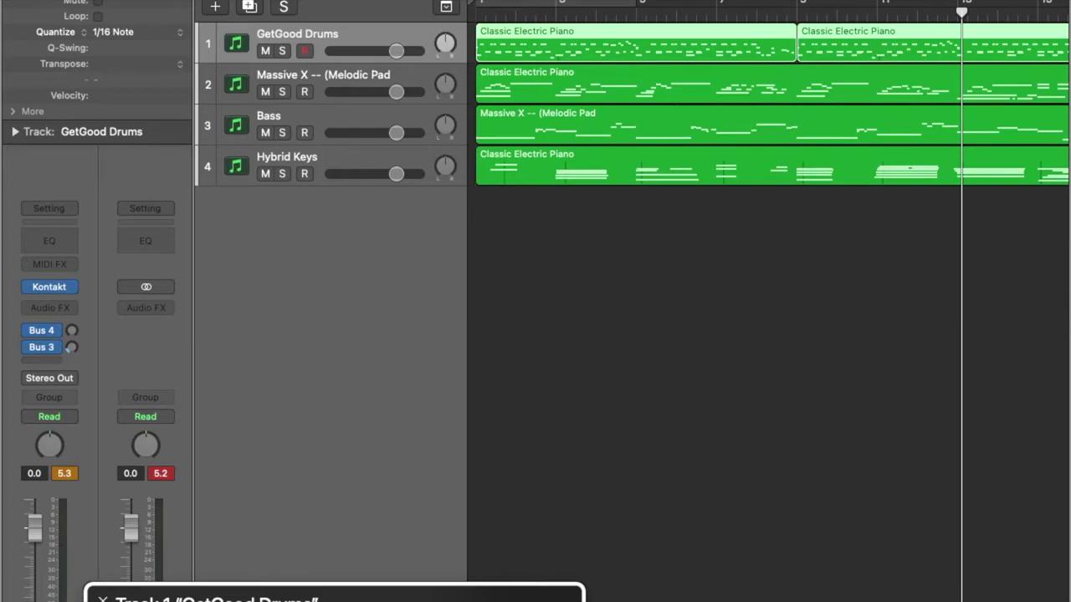
pyautogui.hotkey('ctrl', 'alt', 'shift', 'Up')
pyautogui.hotkey('ctrl', 'alt', 'Left')
pyautogui.hotkey('ctrl', 'alt', 'shift', 'Down')
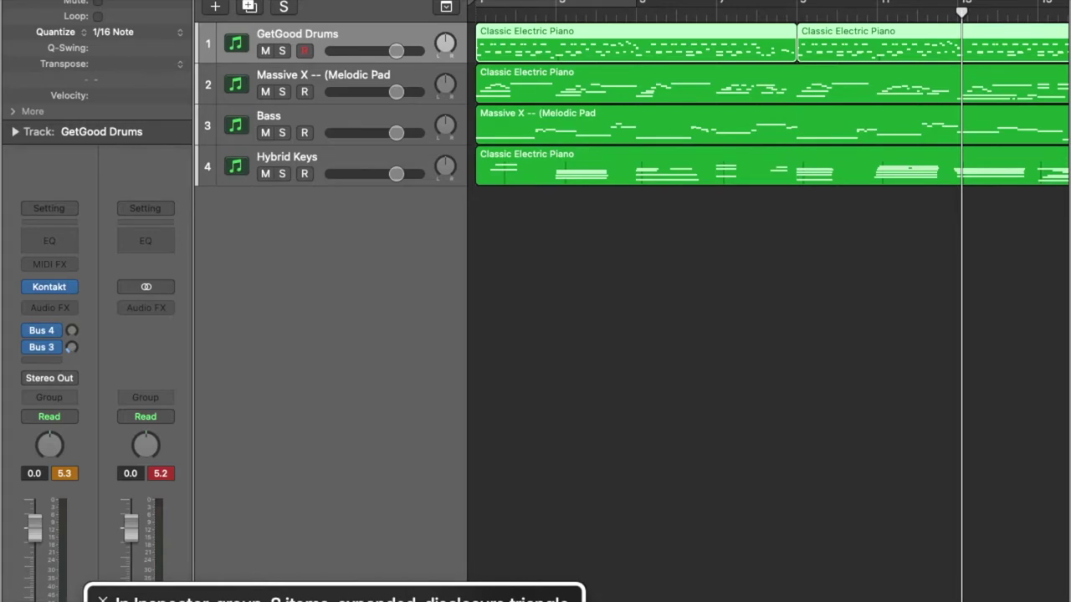
pyautogui.hotkey('ctrl', 'alt', 'Right')
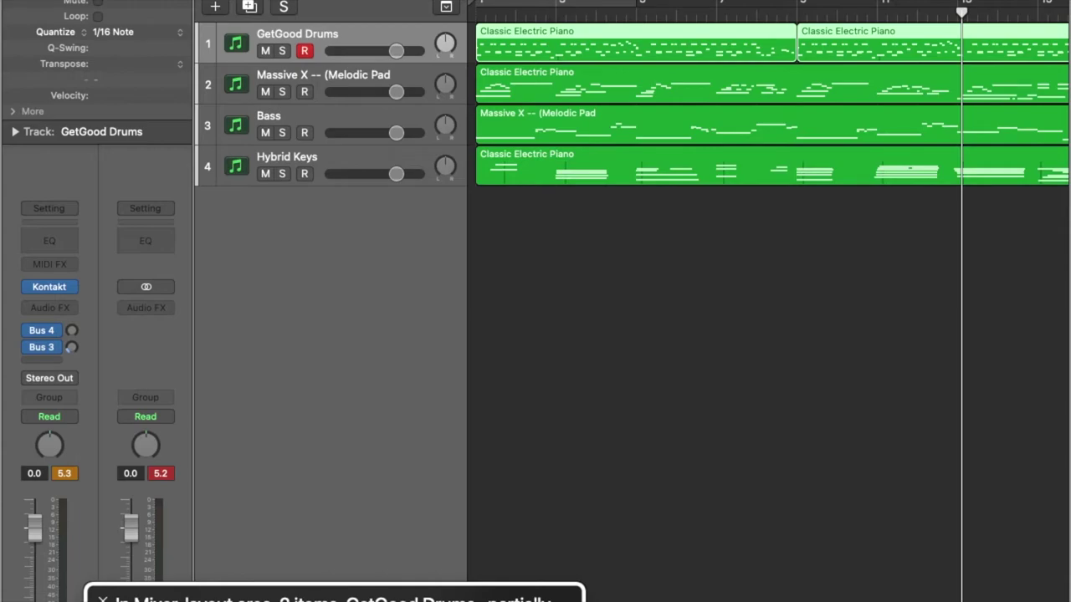
pyautogui.hotkey('ctrl', 'alt', 'shift', 'Down')
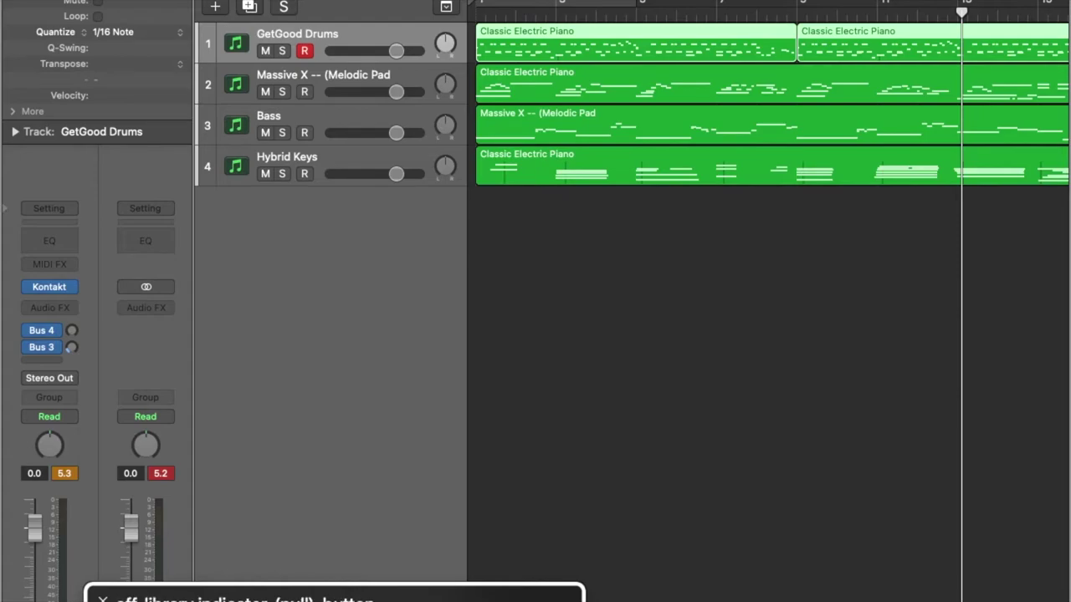
# Examine the controls of the GetGood Drums channel strip one by one with the VoiceOver cursor, including the send knobs.
pyautogui.hotkey('ctrl', 'alt', 'Right')
pyautogui.hotkey('ctrl', 'alt', 'Right')
pyautogui.hotkey('ctrl', 'alt', 'Right')
pyautogui.hotkey('ctrl', 'alt', 'Right')
pyautogui.hotkey('ctrl', 'alt', 'Right')
pyautogui.hotkey('ctrl', 'alt', 'Right')
pyautogui.hotkey('ctrl', 'alt', 'Right')
pyautogui.hotkey('ctrl', 'alt', 'Right')
pyautogui.hotkey('ctrl', 'alt', 'Right')
pyautogui.hotkey('ctrl', 'alt', 'Right')
pyautogui.hotkey('ctrl', 'alt', 'Right')
pyautogui.hotkey('ctrl', 'alt', 'Right')
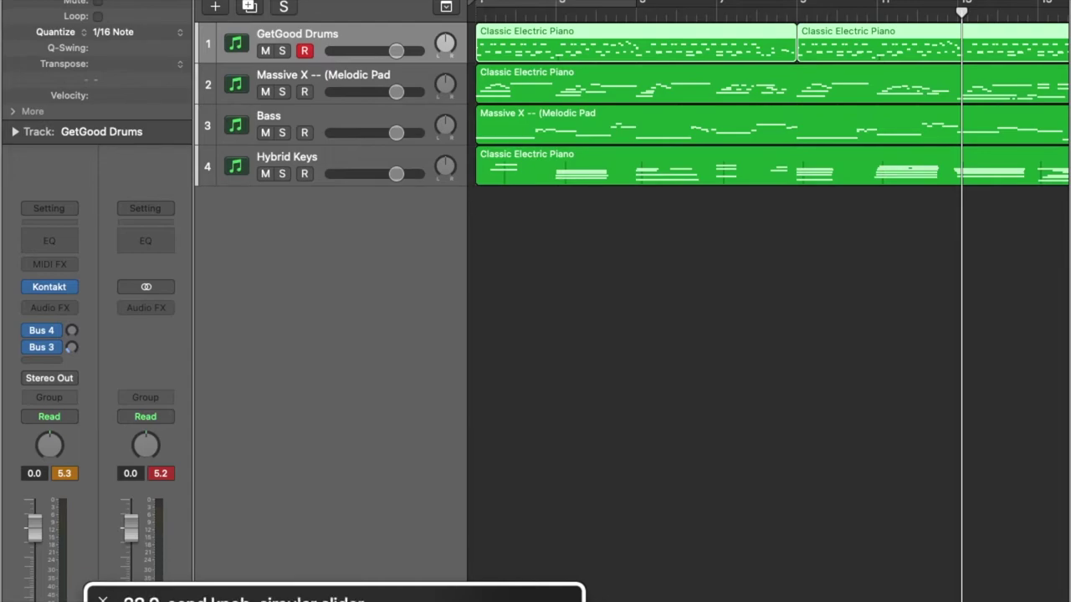
pyautogui.hotkey('ctrl', 'alt', 'Right')
pyautogui.hotkey('ctrl', 'alt', 'Right')
pyautogui.hotkey('ctrl', 'alt', 'Right')
pyautogui.hotkey('ctrl', 'alt', 'Right')
pyautogui.hotkey('ctrl', 'alt', 'Right')
pyautogui.hotkey('ctrl', 'alt', 'Right')
pyautogui.hotkey('ctrl', 'alt', 'Right')
pyautogui.hotkey('ctrl', 'alt', 'Right')
pyautogui.hotkey('ctrl', 'alt', 'Right')
pyautogui.hotkey('ctrl', 'alt', 'Right')
# Return the playhead to the project start and move the VoiceOver cursor back into the GetGood Drums channel strip.
pyautogui.press('Return')
pyautogui.hotkey('ctrl', 'alt', 'Right')
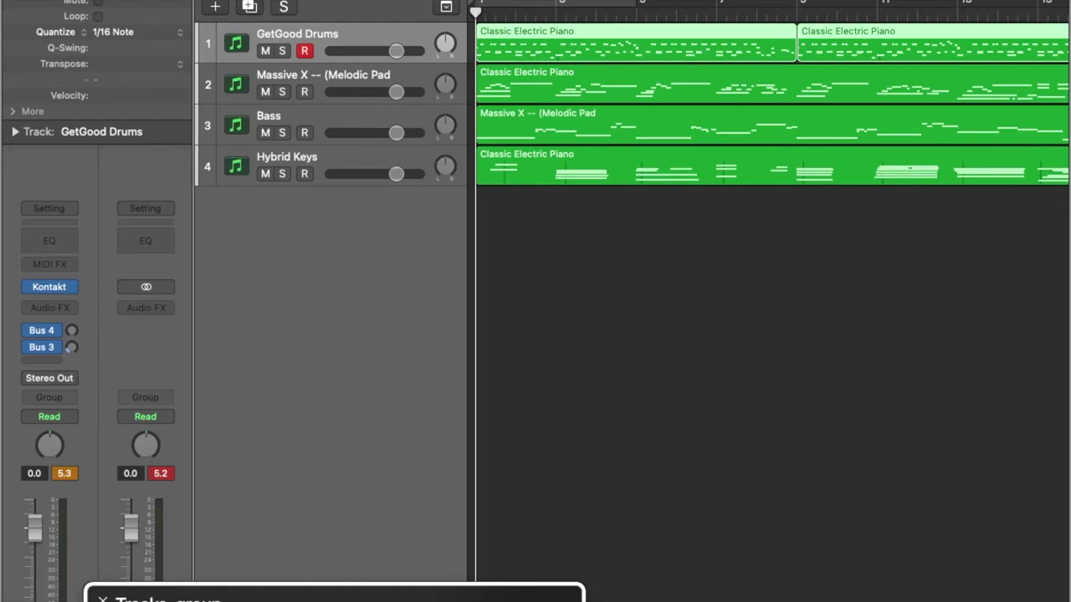
pyautogui.hotkey('ctrl', 'alt', 'shift', 'Down')
pyautogui.hotkey('ctrl', 'alt', 'shift', 'Up')
pyautogui.hotkey('ctrl', 'alt', 'shift', 'Down')
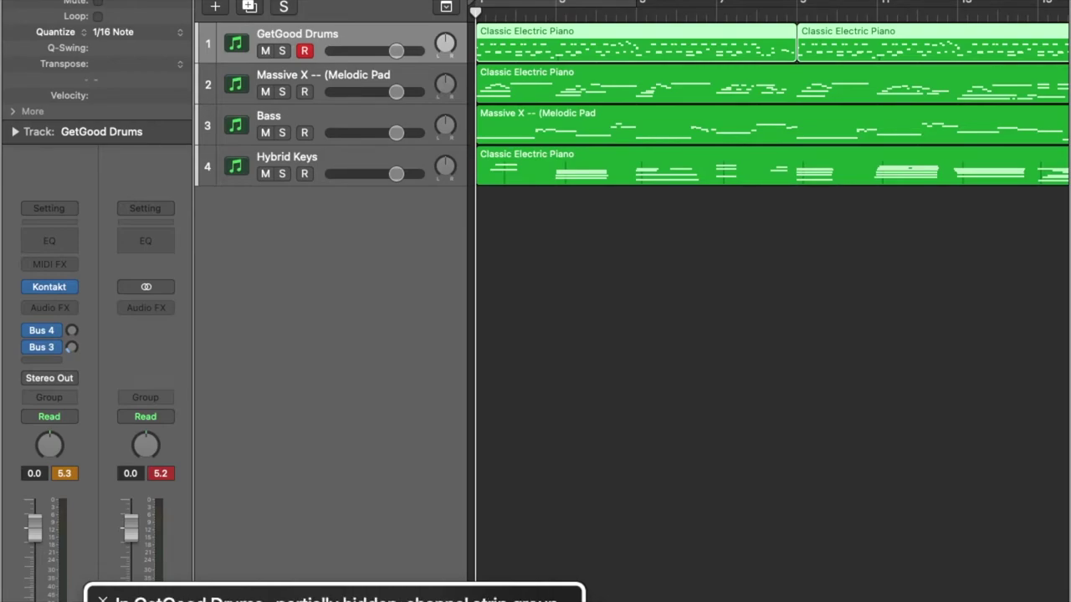
# Lower the GetGood Drums volume fader to -2.0 dB, listening to the mix before and after the change.
pyautogui.hotkey('ctrl', 'alt', 'Right')
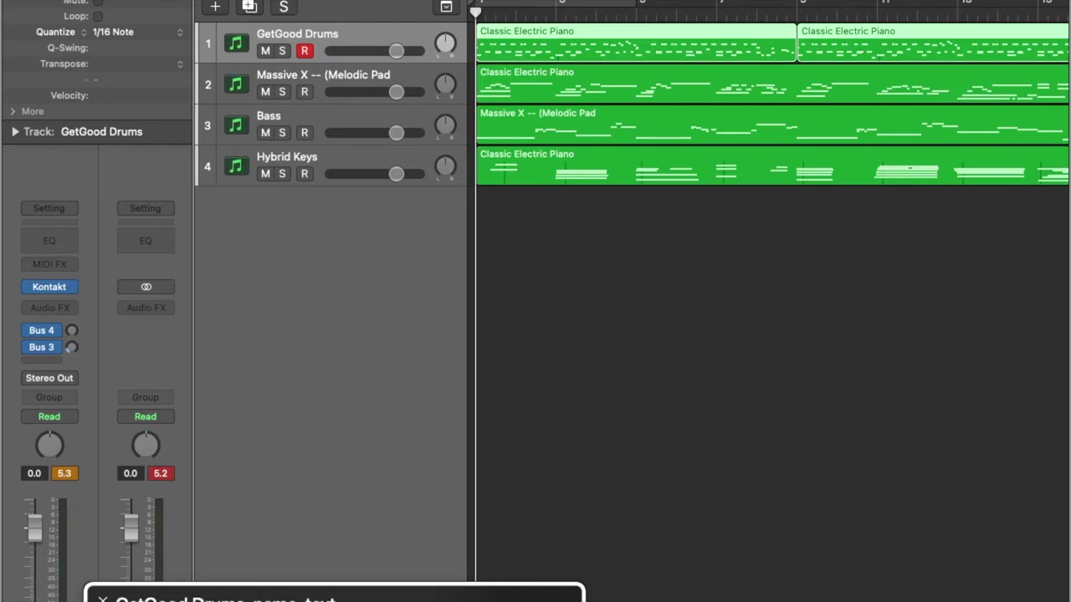
pyautogui.hotkey('ctrl', 'alt', 'Right')
pyautogui.hotkey('ctrl', 'alt', 'Right')
pyautogui.press('space')
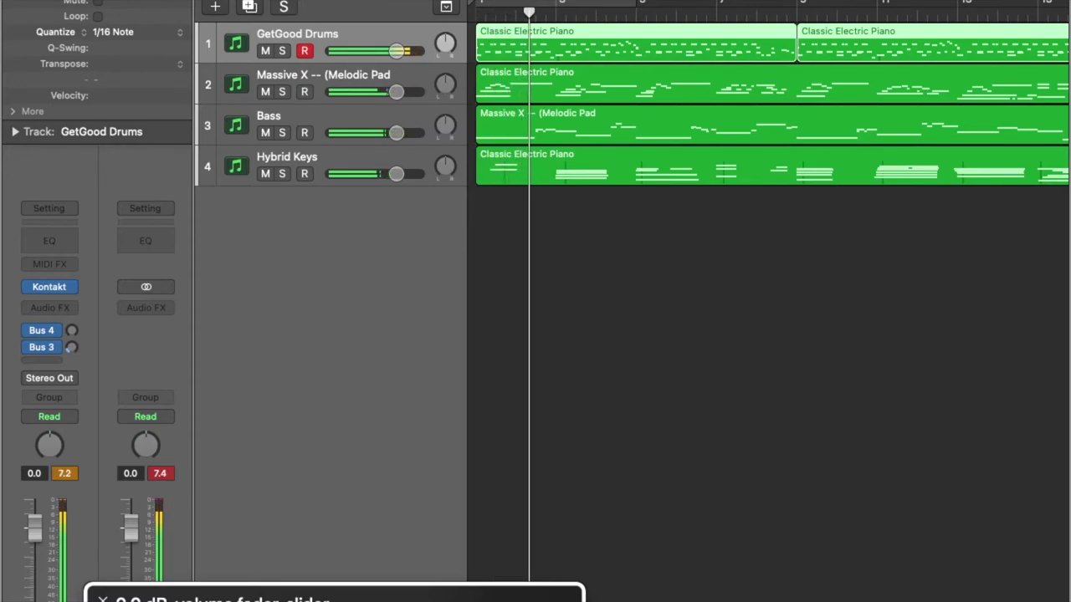
pyautogui.press('space')
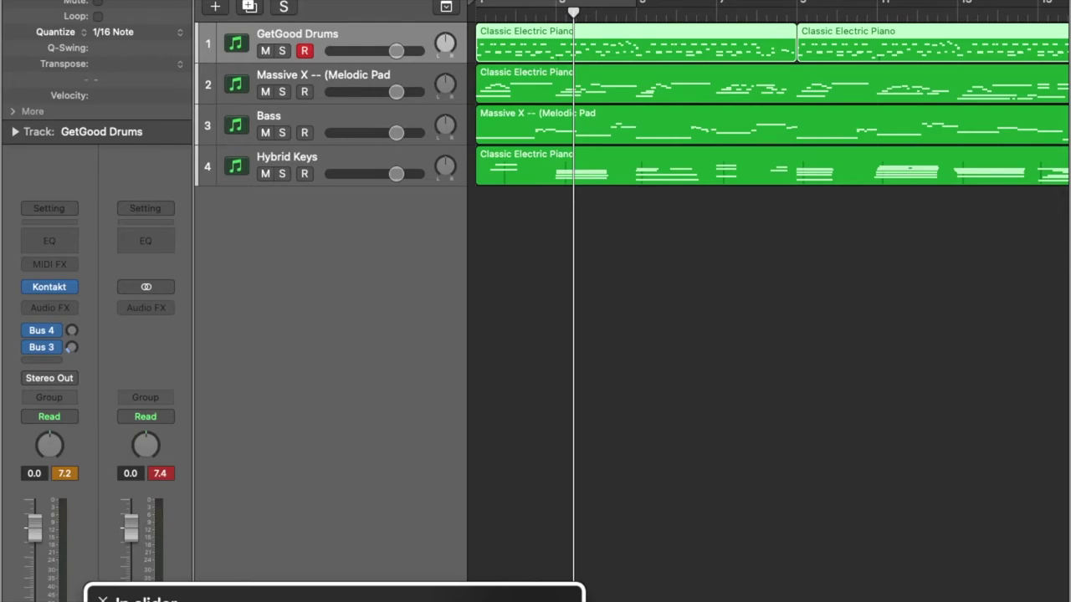
pyautogui.hotkey('ctrl', 'alt', 'Down')
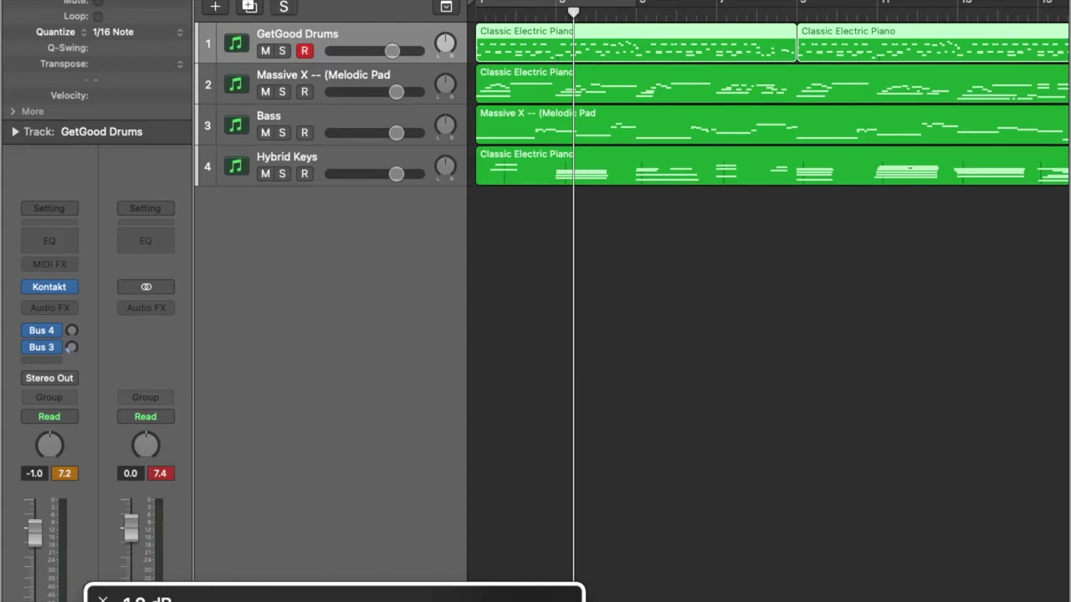
pyautogui.hotkey('ctrl', 'alt', 'Down')
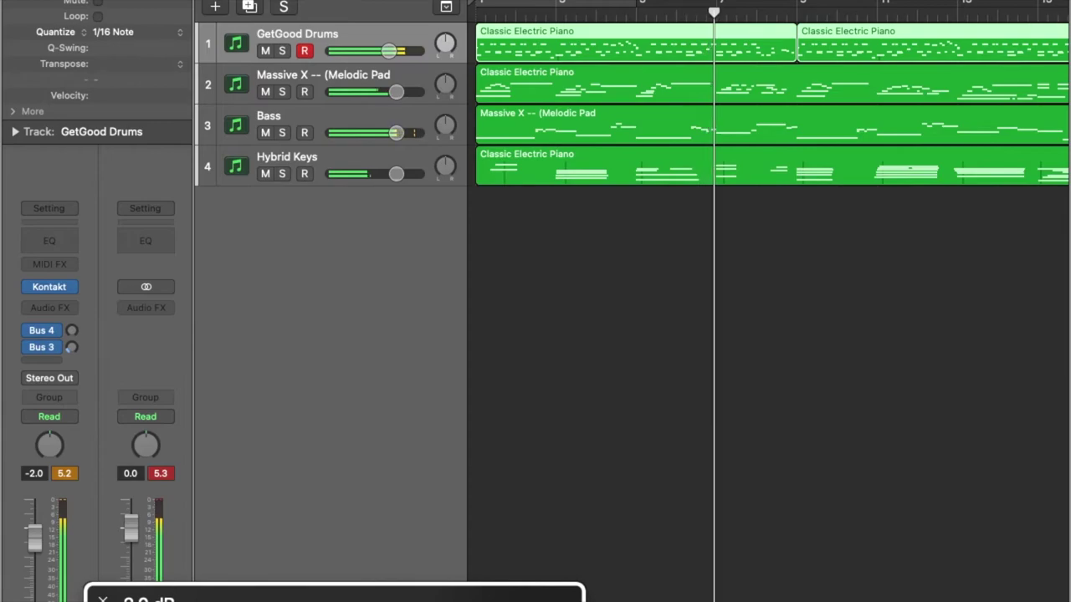
pyautogui.press('space')
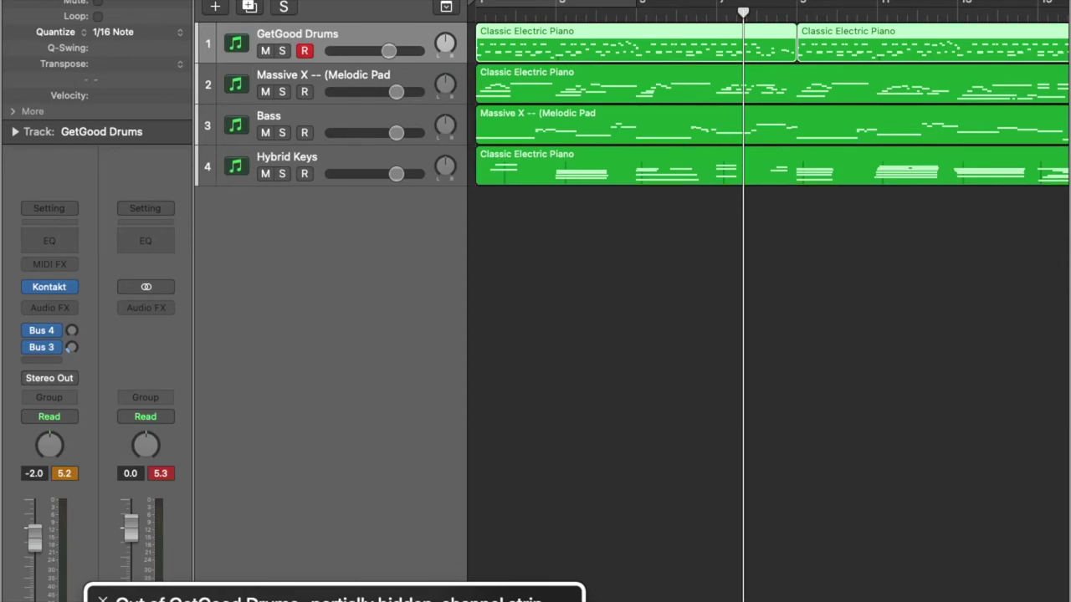
# Select the Bass track and lower its volume fader to -1.0 dB while the project plays.
pyautogui.press('Down')
pyautogui.press('Down')
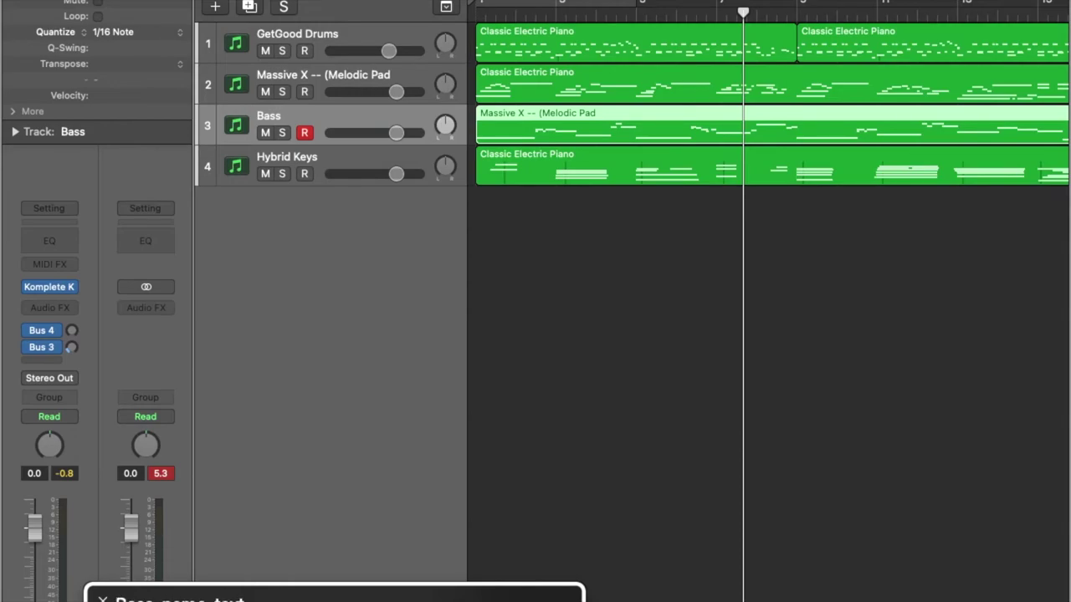
pyautogui.hotkey('ctrl', 'alt', 'Right')
pyautogui.hotkey('ctrl', 'alt', 'Left')
pyautogui.hotkey('ctrl', 'alt', 'Left')
pyautogui.hotkey('ctrl', 'alt', 'Left')
pyautogui.press('space')
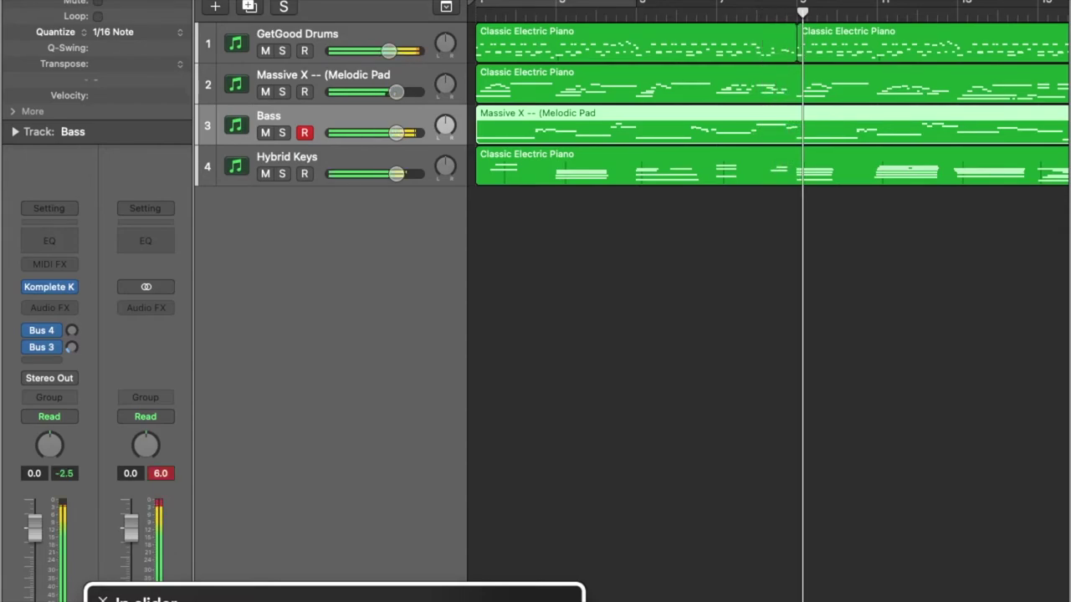
pyautogui.hotkey('ctrl', 'alt', 'Down')
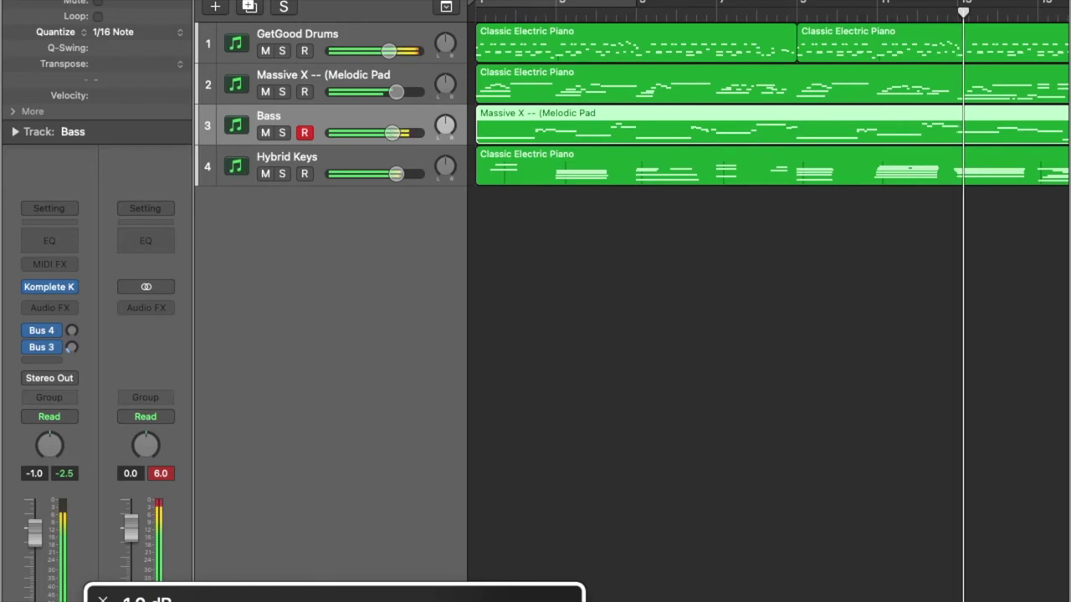
# Turn on Cycle mode at the project start and lower the Bass volume fader to -1.5 dB during playback.
pyautogui.press('space')
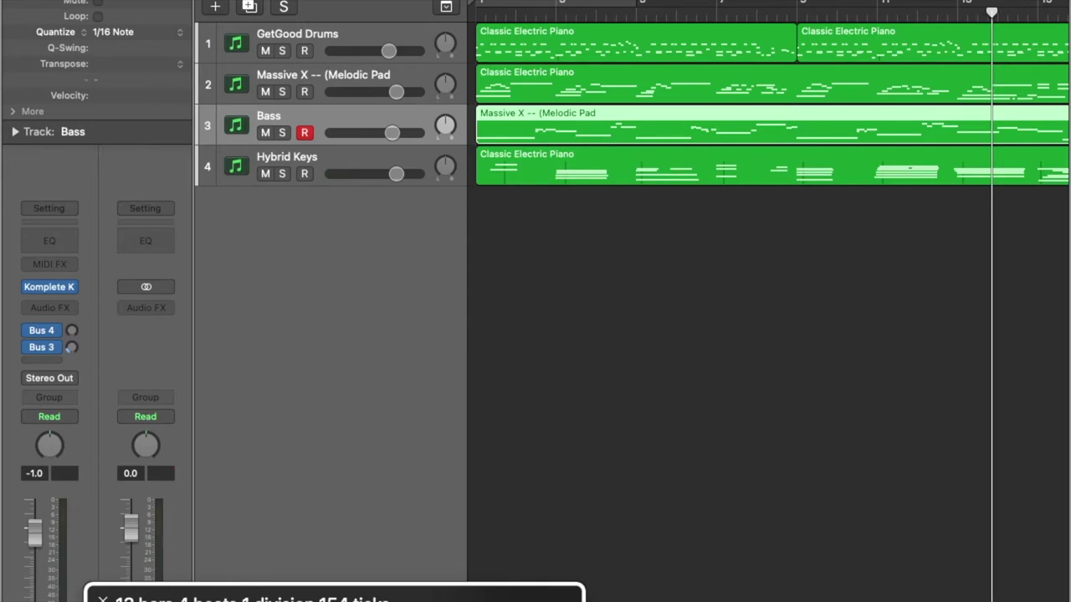
pyautogui.press('space')
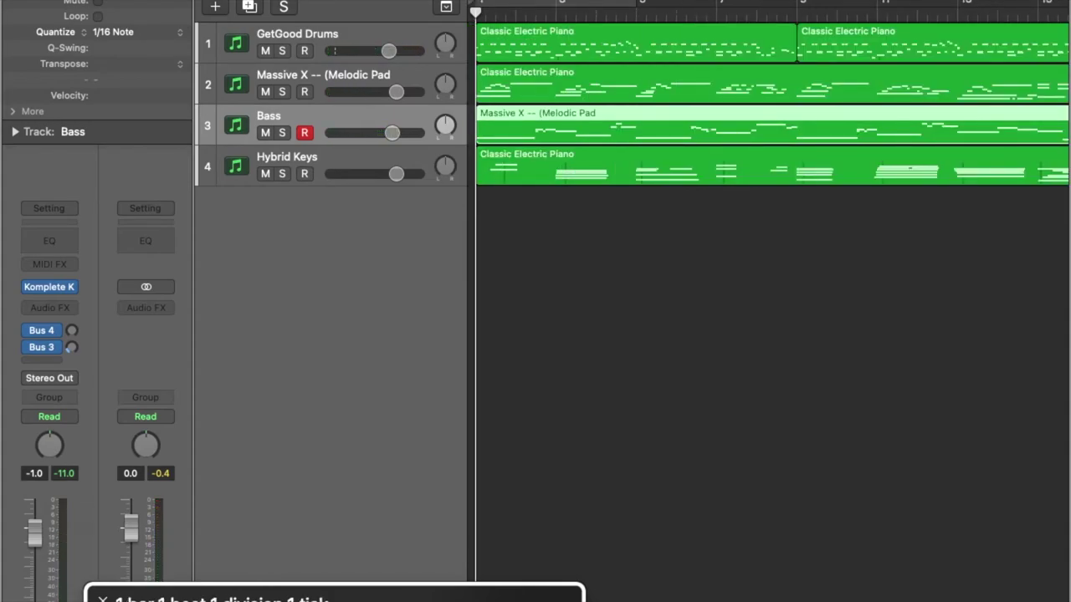
pyautogui.press('c')
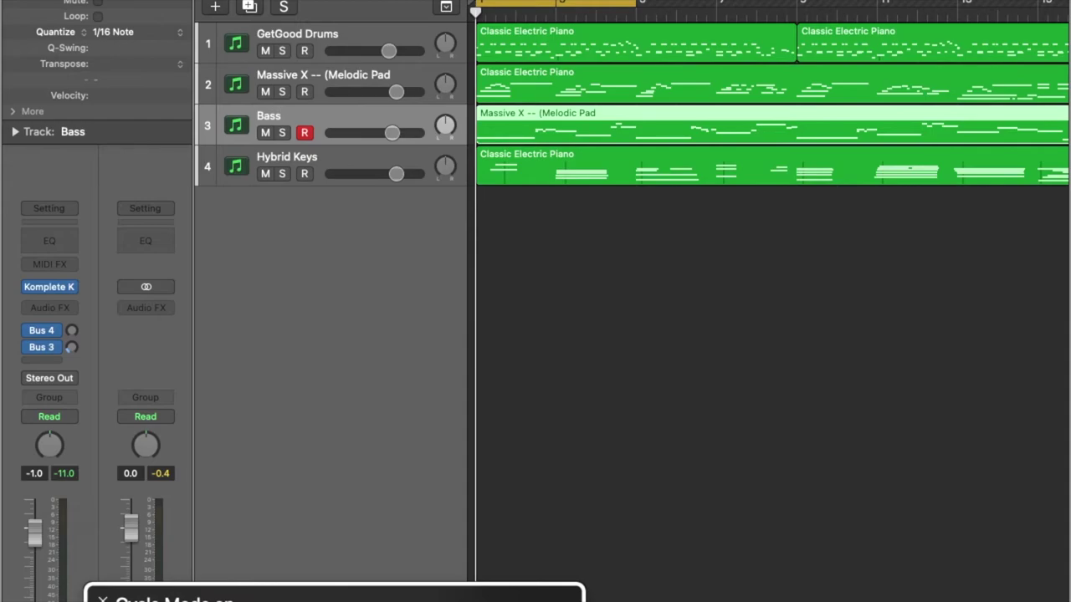
pyautogui.press('space')
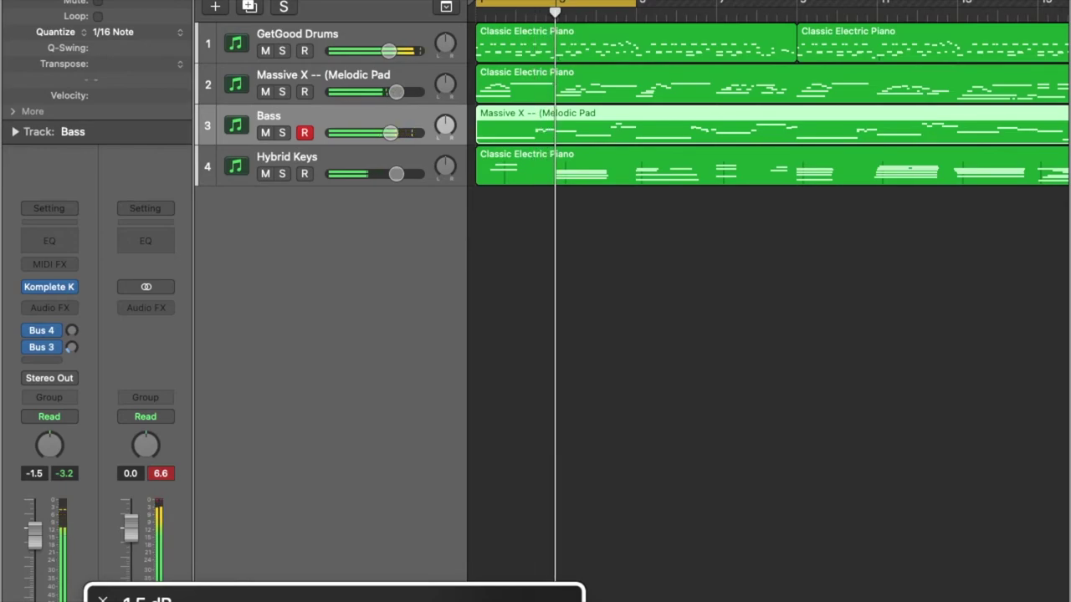
pyautogui.press('space')
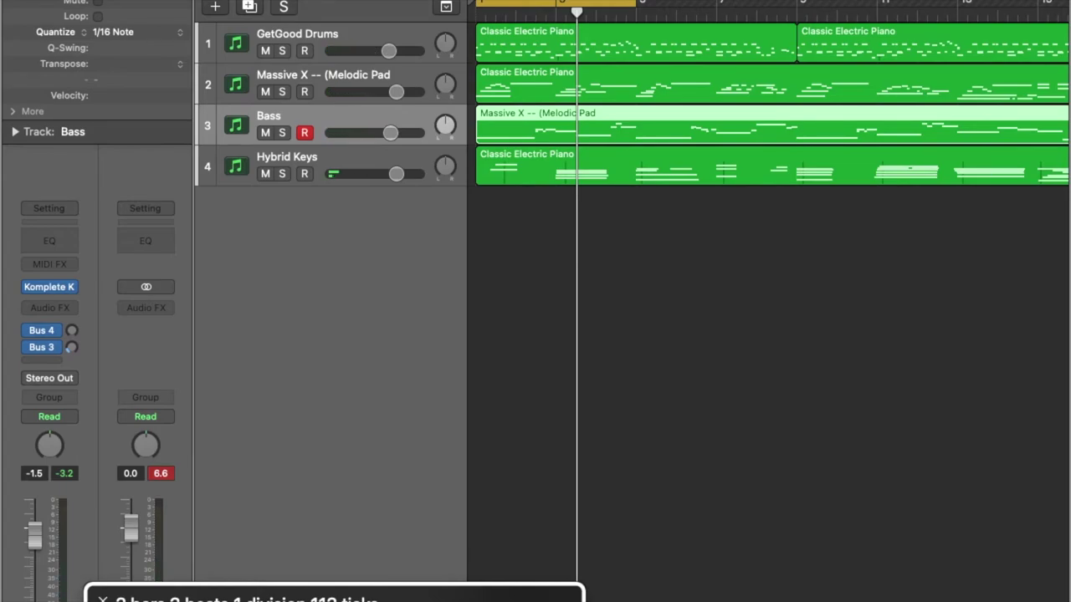
pyautogui.hotkey('alt', 'p')
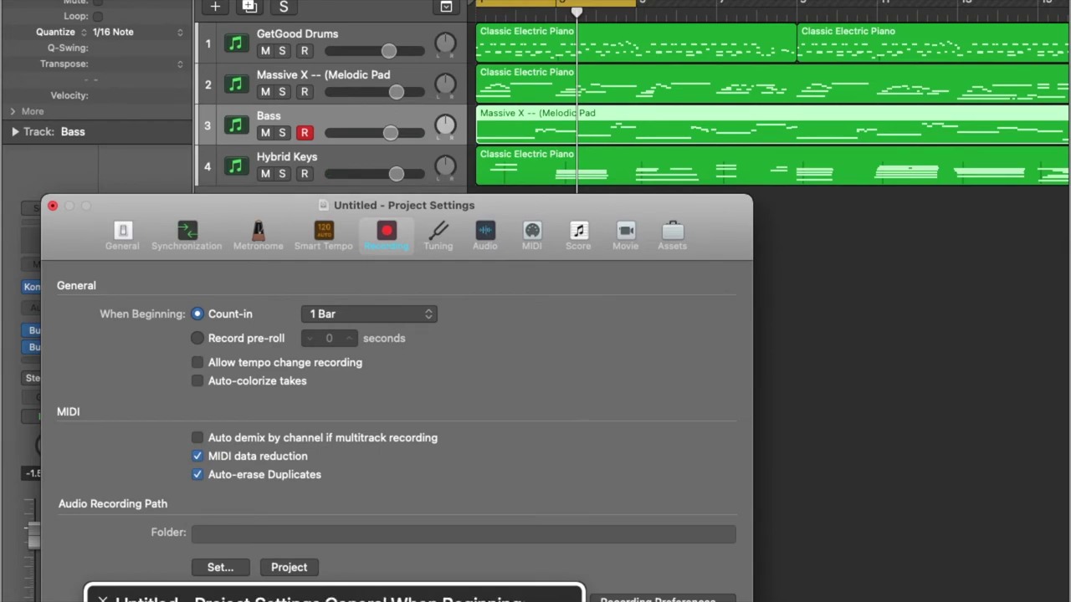
pyautogui.press('super+w')
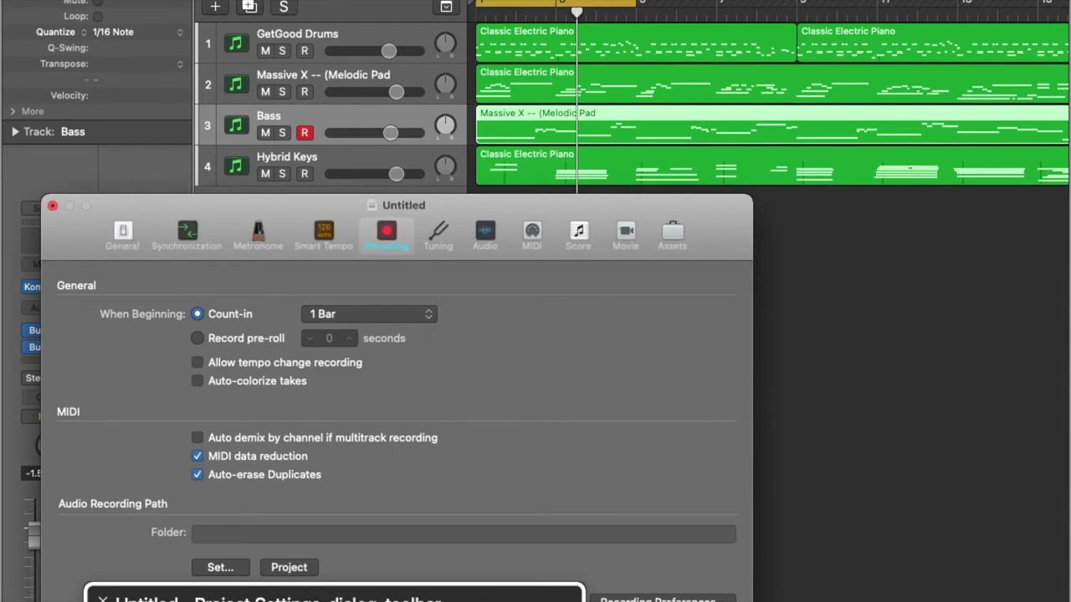
pyautogui.press('super+w')
pyautogui.press('super+Tab')
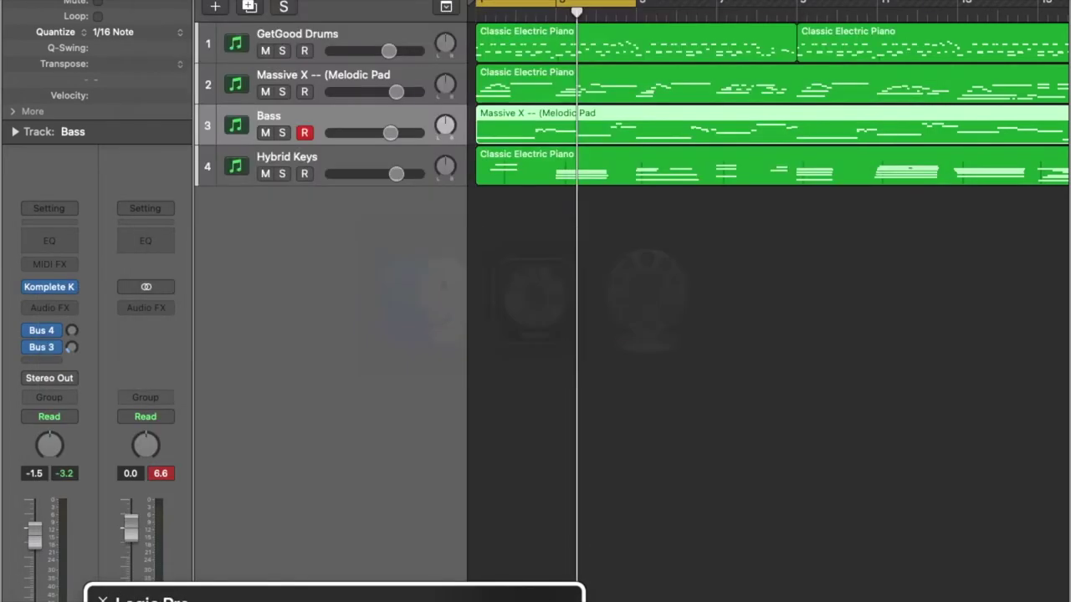
# Play the cycled section from the project start and solo the Bass track.
pyautogui.press('Return')
pyautogui.press('space')
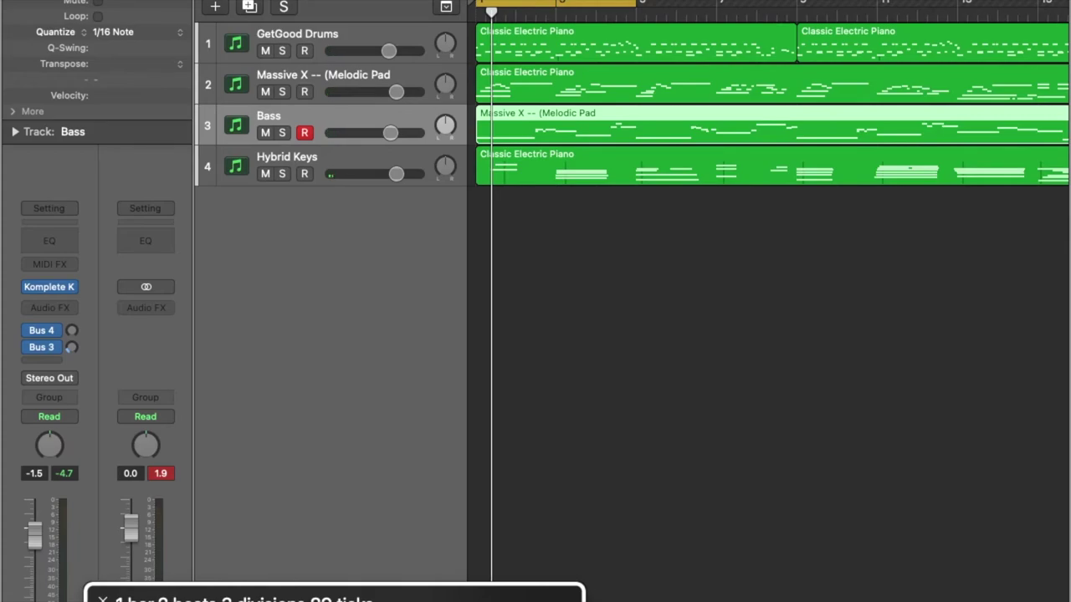
pyautogui.press('s')
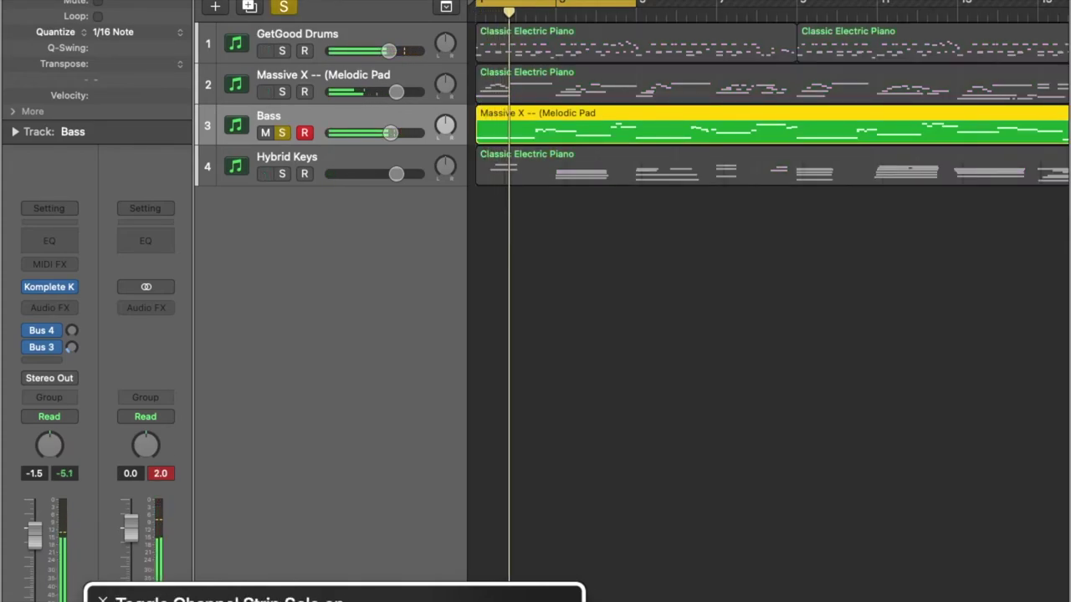
# Move the VoiceOver cursor from the volume fader to the Bass pan knob and pan the track to +30.
pyautogui.hotkey('ctrl', 'alt', 'shift', 'Up')
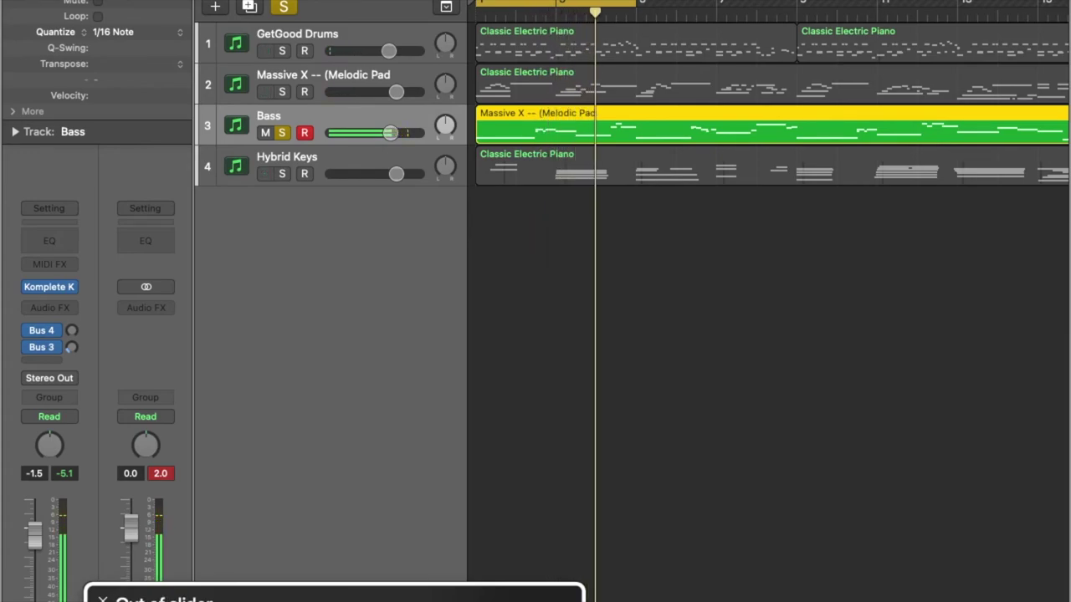
pyautogui.hotkey('ctrl', 'alt', 'Left')
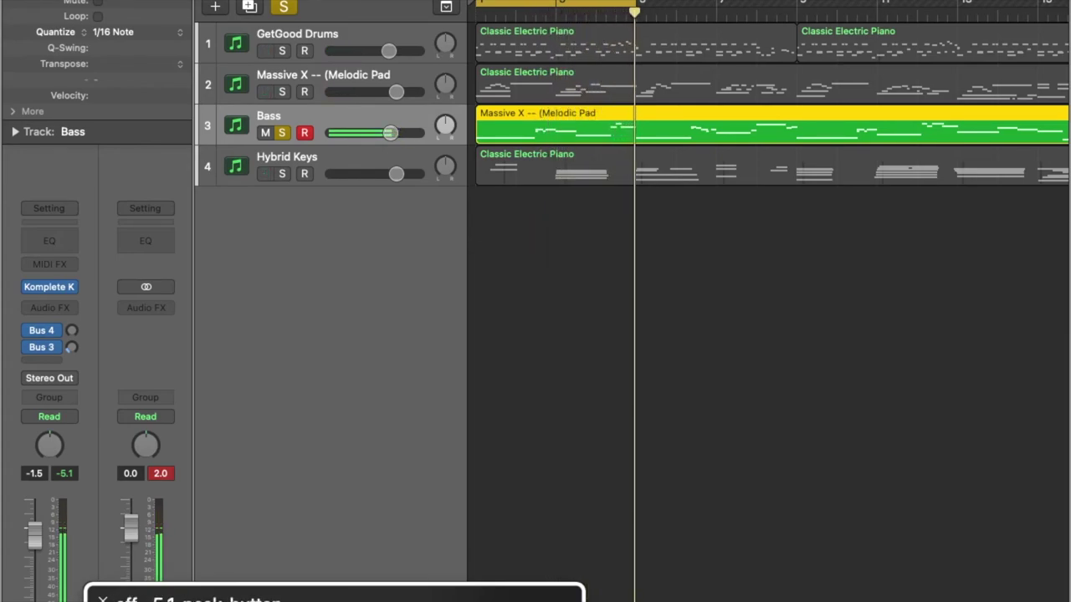
pyautogui.hotkey('ctrl', 'alt', 'Left')
pyautogui.hotkey('ctrl', 'alt', 'Left')
pyautogui.hotkey('ctrl', 'alt', 'shift', 'Down')
pyautogui.press('Up')
pyautogui.press('Up')
pyautogui.press('Up')
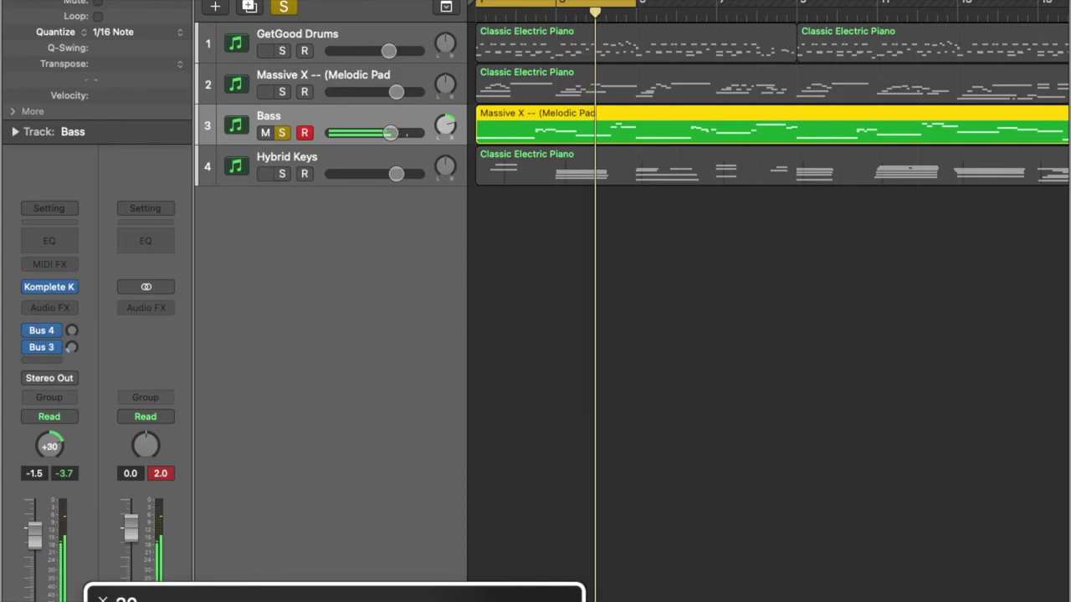
# Replay the Bass from the project start, return its pan to center, and unsolo it to hear the full mix before stopping.
pyautogui.press('space')
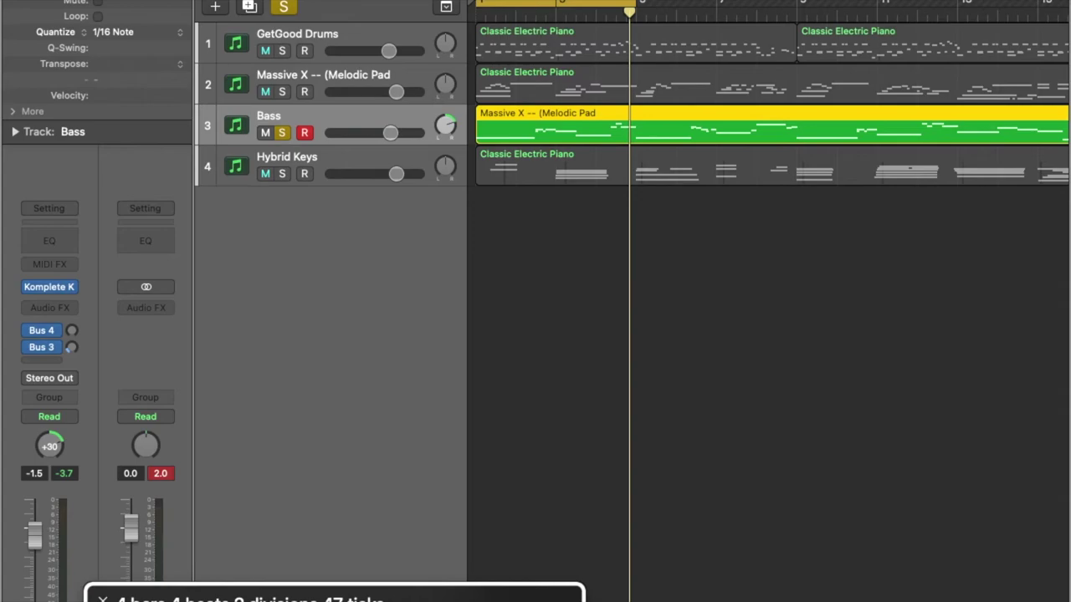
pyautogui.press('Return')
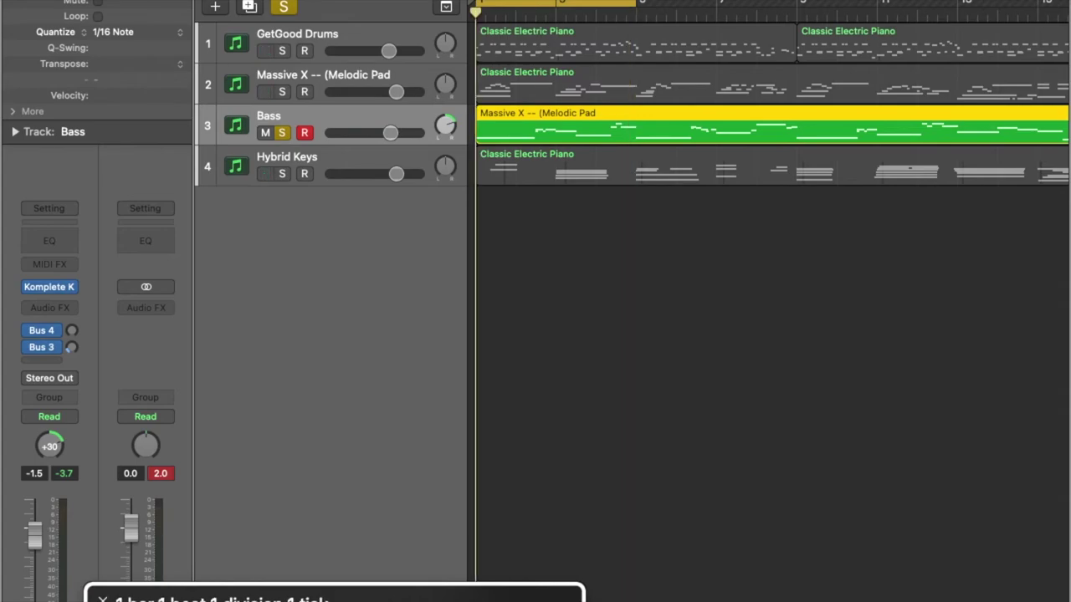
pyautogui.press('space')
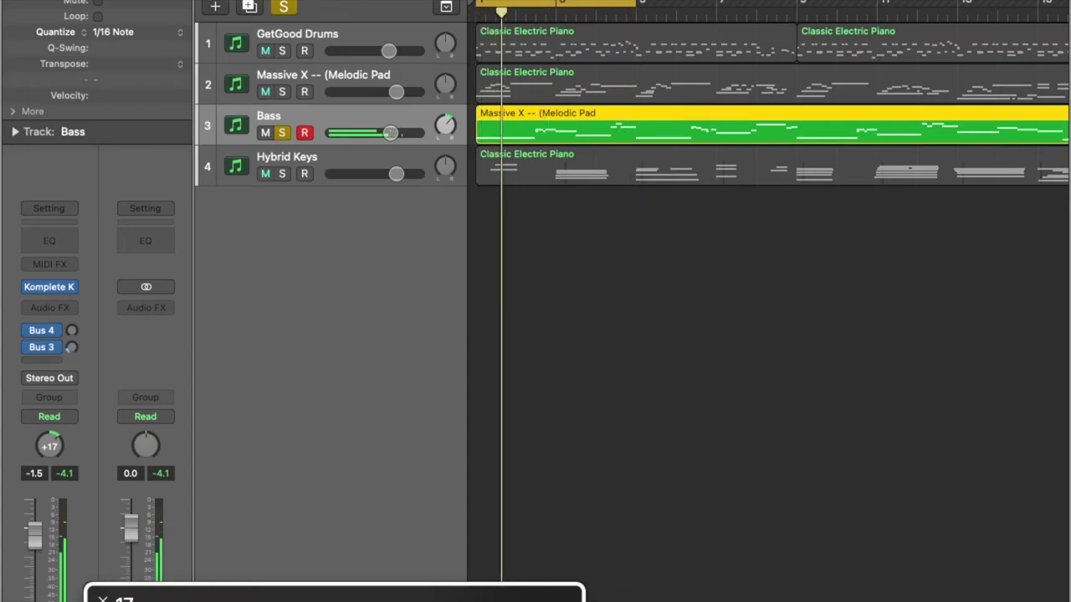
pyautogui.press('s')
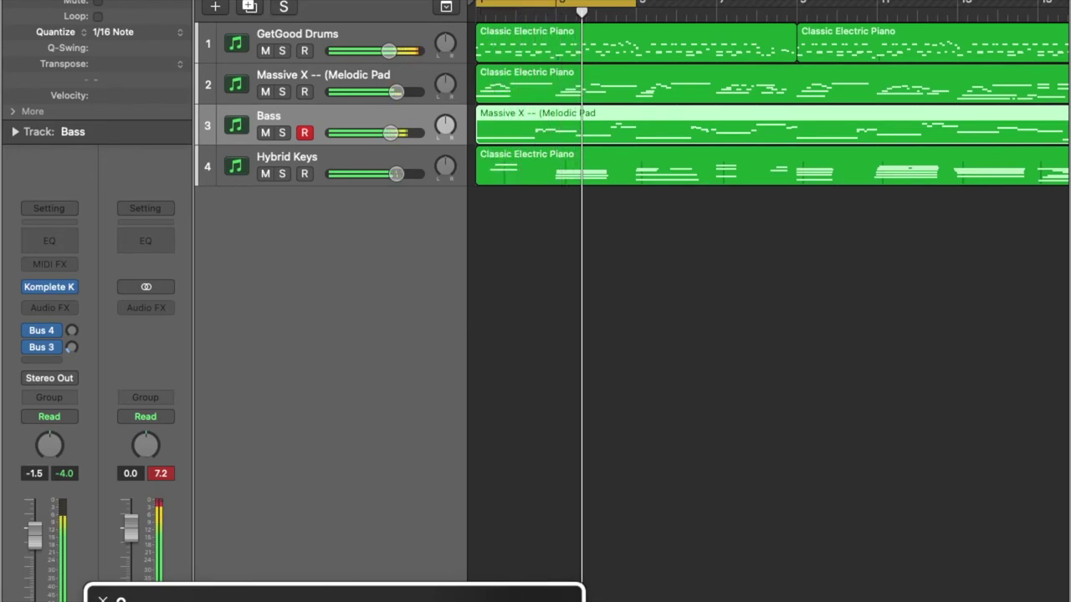
pyautogui.press('space')
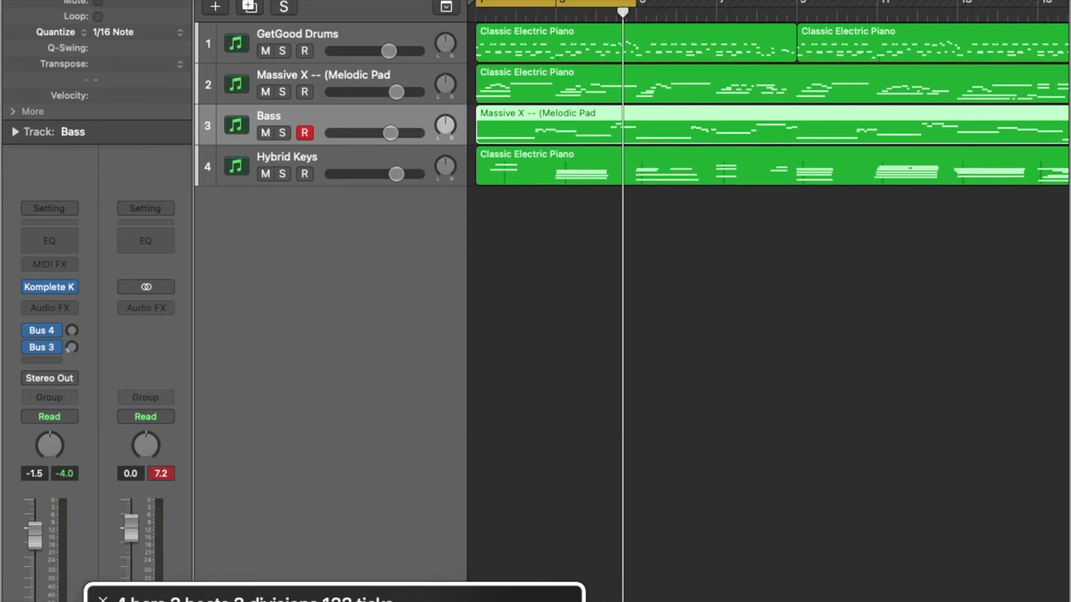
# Step through the track list between GetGood Drums and Hybrid Keys, ending with the Bass track selected.
pyautogui.press('Up')
pyautogui.press('Up')
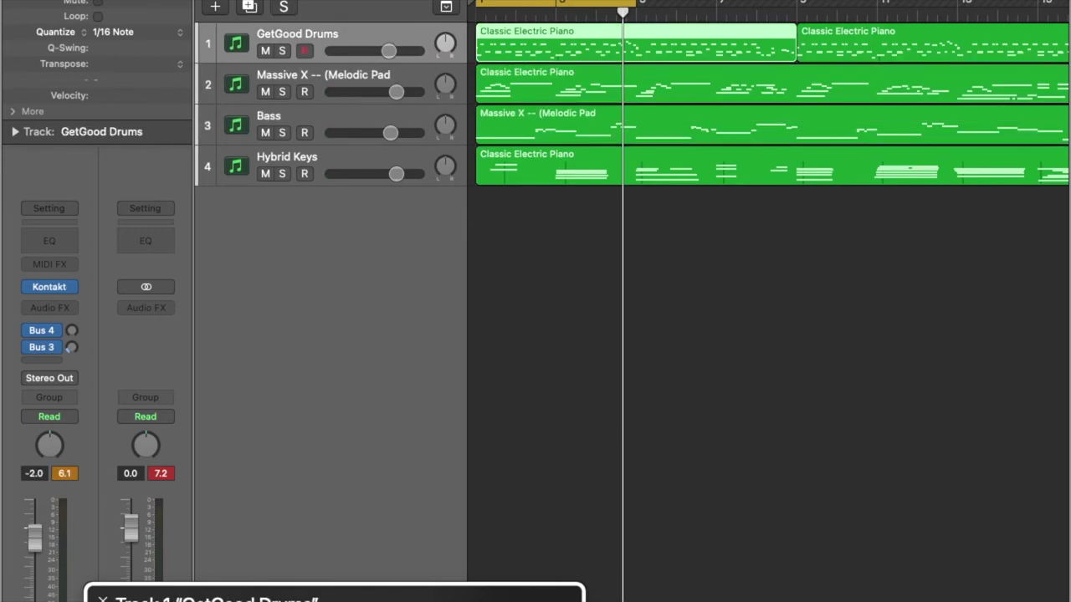
pyautogui.press('Down')
pyautogui.press('Down')
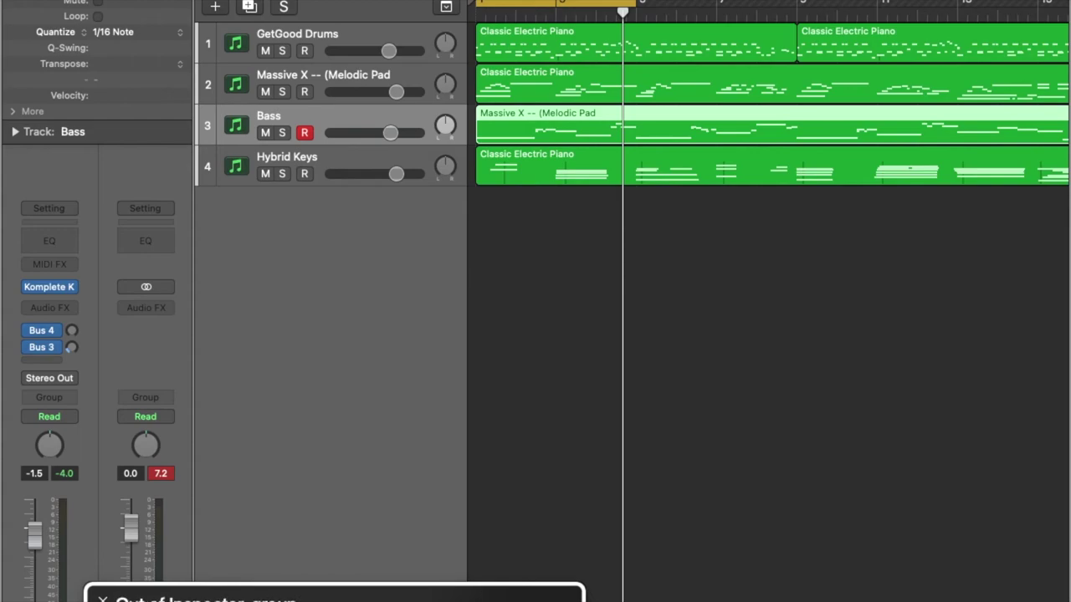
pyautogui.press('Down')
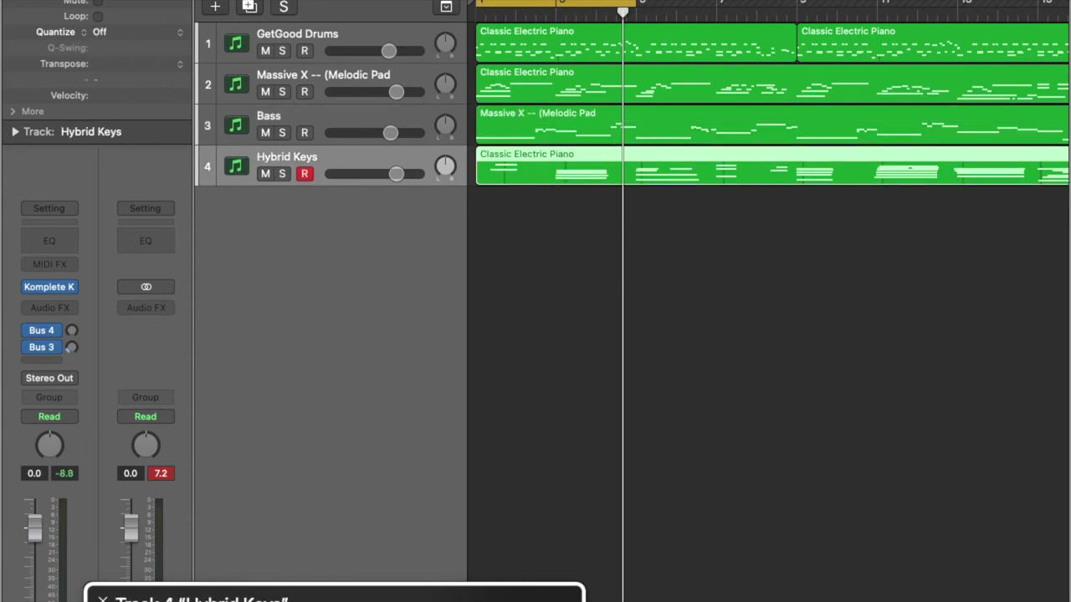
pyautogui.press('Up')
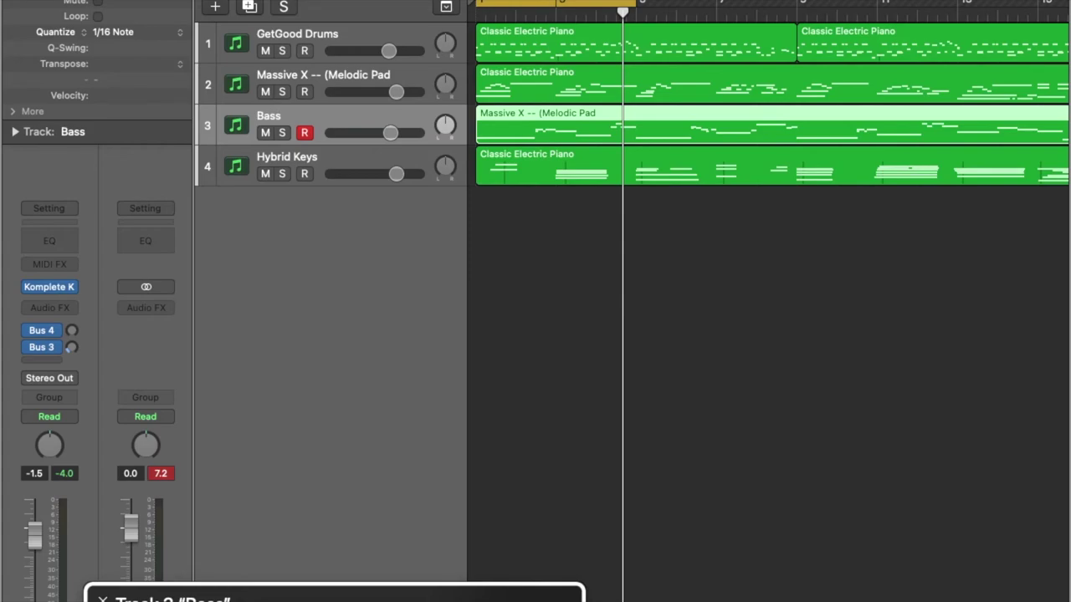
# Move the VoiceOver cursor into the Bass channel strip and past the instrument slot to the empty Audio FX slot.
pyautogui.hotkey('ctrl', 'alt', 'Right')
pyautogui.hotkey('ctrl', 'alt', 'Right')
pyautogui.hotkey('ctrl', 'alt', 'Left')
pyautogui.hotkey('ctrl', 'alt', 'shift', 'Down')
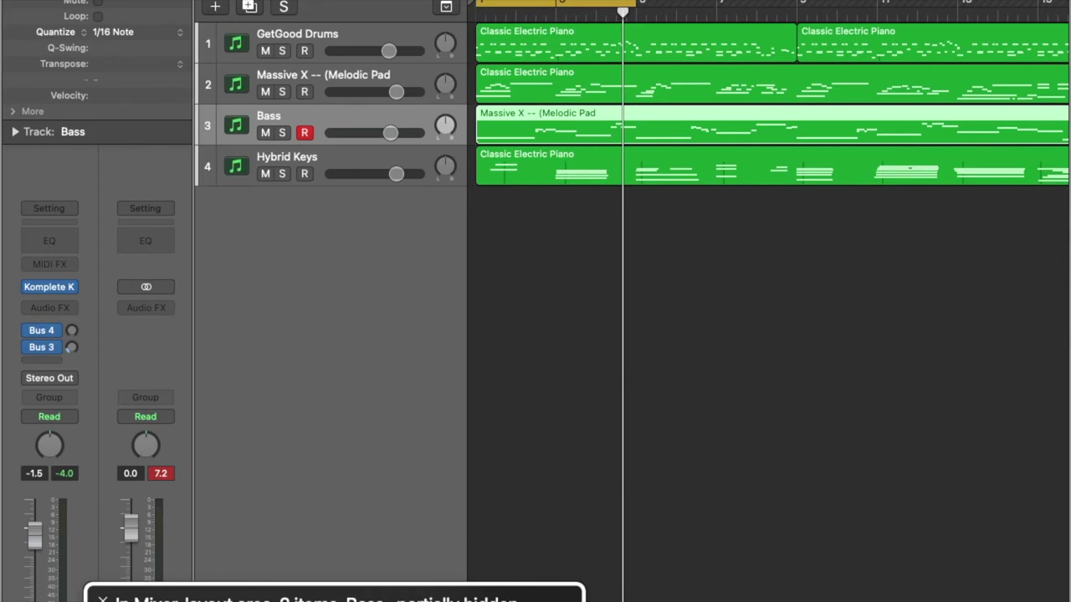
pyautogui.hotkey('ctrl', 'alt', 'shift', 'Down')
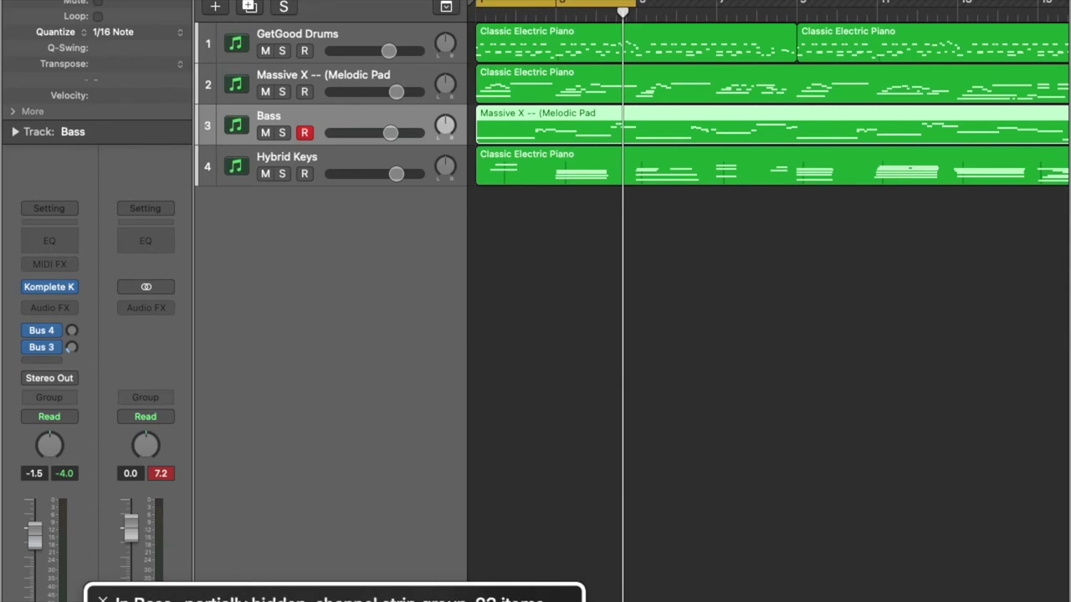
pyautogui.hotkey('ctrl', 'alt', 'Right')
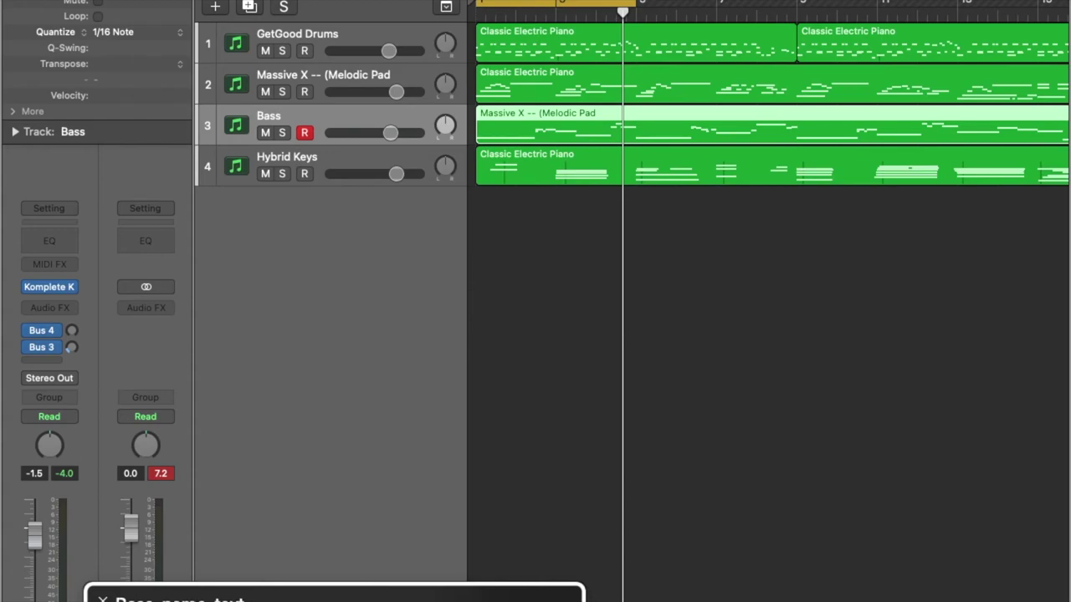
pyautogui.hotkey('ctrl', 'alt', 'Right')
pyautogui.hotkey('ctrl', 'alt', 'Right')
pyautogui.hotkey('ctrl', 'alt', 'Right')
pyautogui.hotkey('ctrl', 'alt', 'Right')
pyautogui.hotkey('ctrl', 'alt', 'Right')
pyautogui.hotkey('ctrl', 'alt', 'Right')
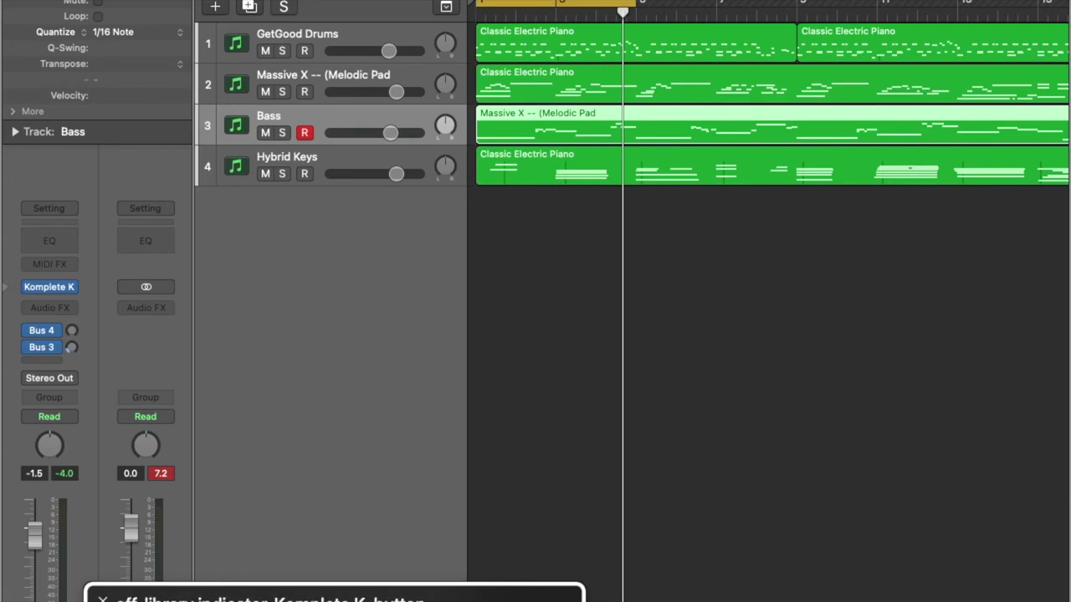
pyautogui.hotkey('ctrl', 'alt', 'Right')
pyautogui.hotkey('ctrl', 'alt', 'Right')
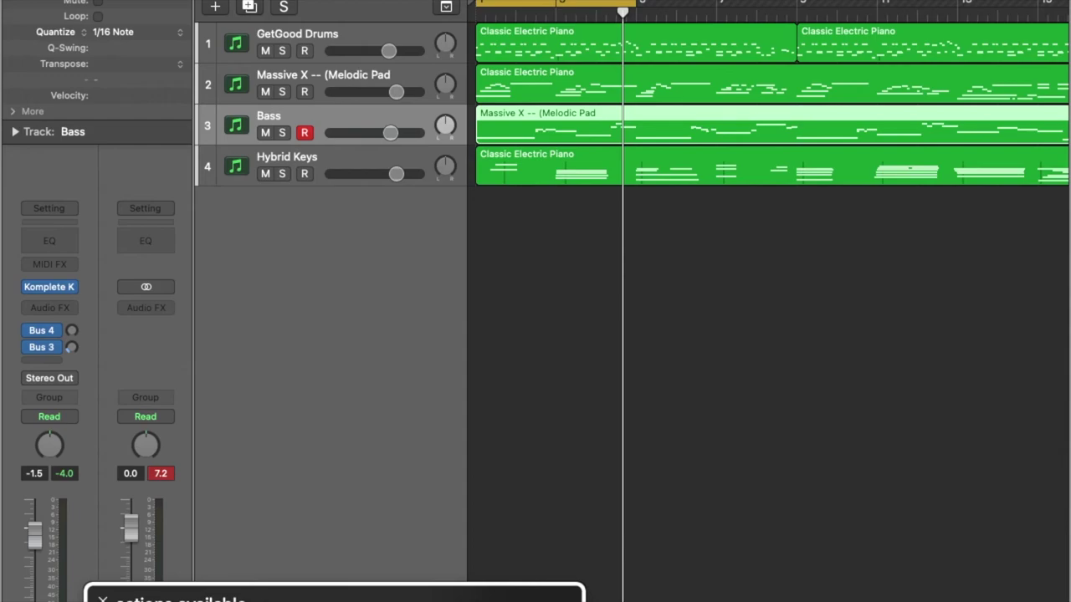
# Open the Bass track's empty Audio FX slot and browse the plug-in categories from the recent effects down to Audio Units.
pyautogui.hotkey('ctrl', 'alt', 'space')
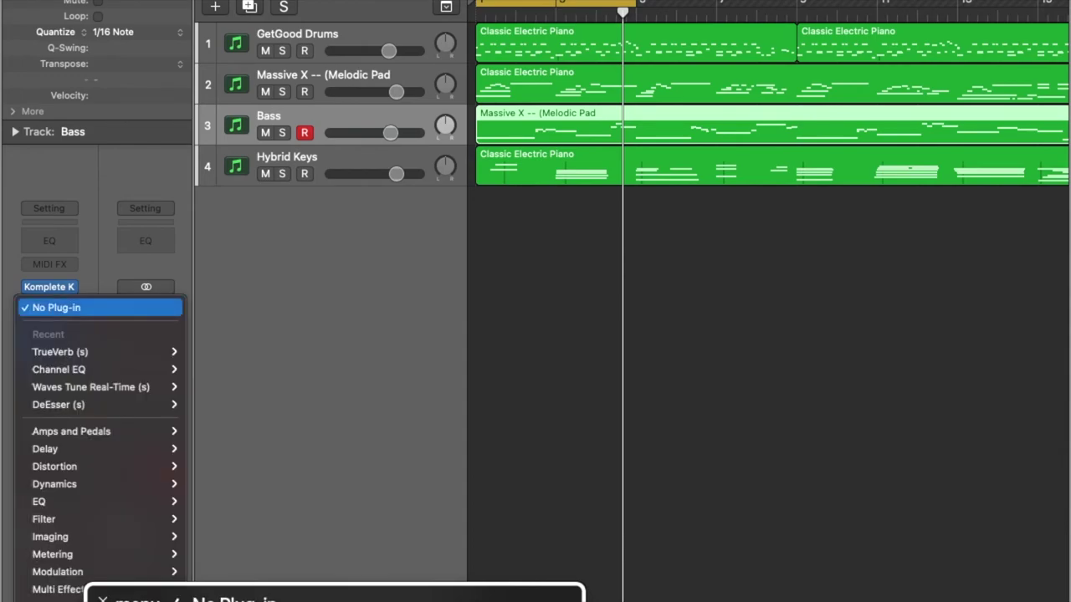
pyautogui.press('Down')
pyautogui.press('Down')
pyautogui.press('Down')
pyautogui.press('Down')
pyautogui.press('Down')
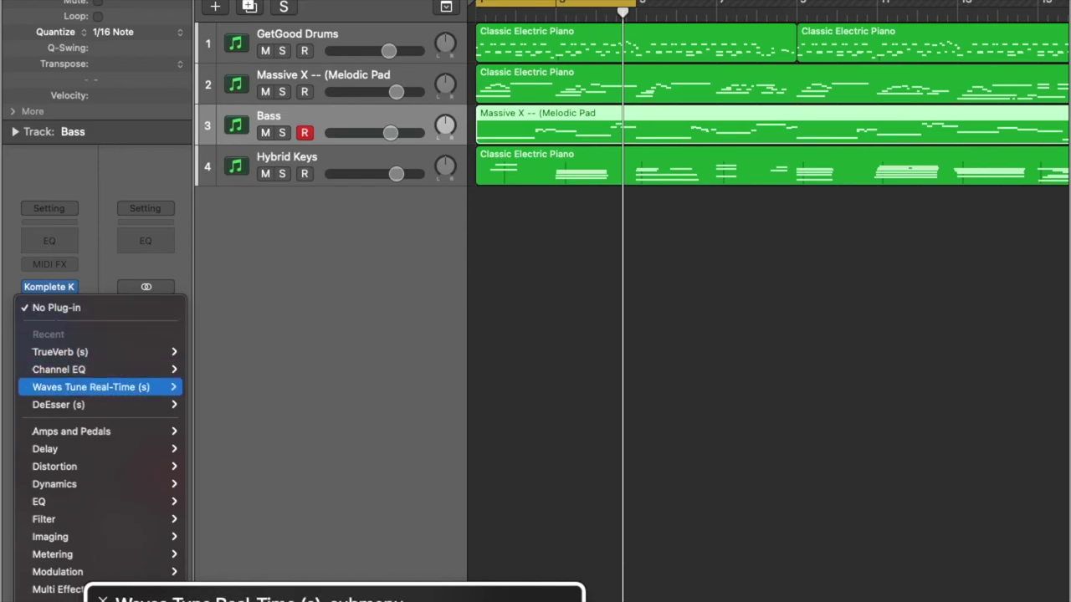
pyautogui.press('Down')
pyautogui.press('Down')
pyautogui.press('Down')
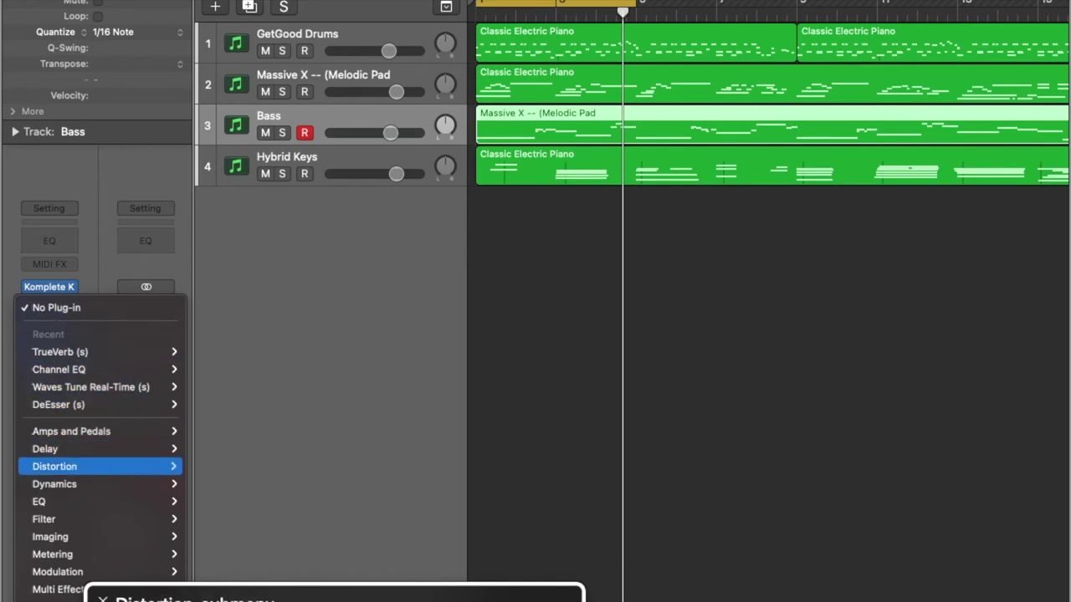
pyautogui.press('Down')
pyautogui.press('Down')
pyautogui.press('Down')
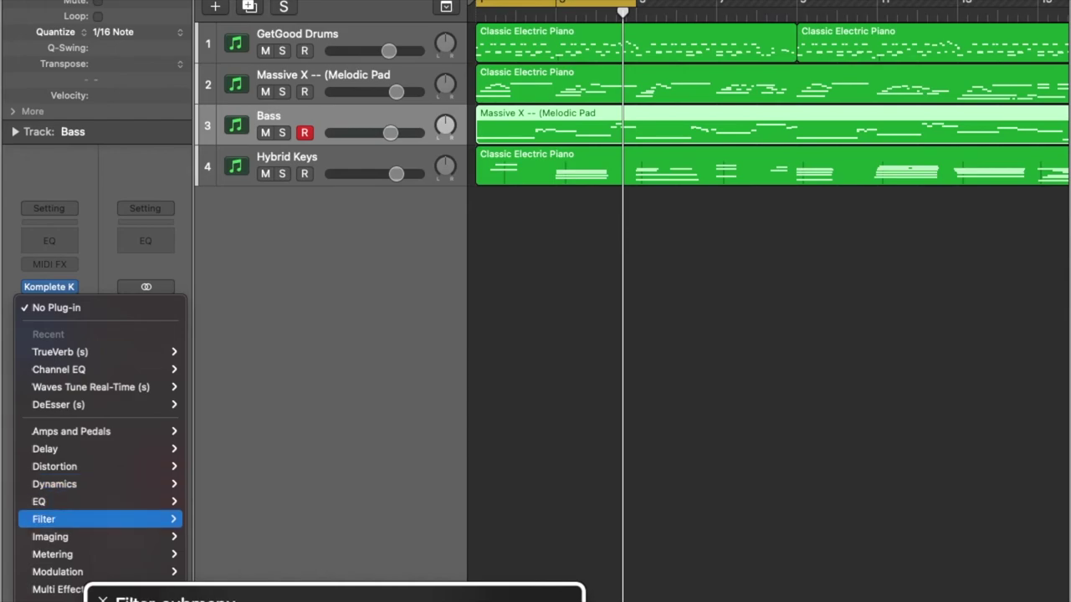
pyautogui.press('Down')
pyautogui.press('Down')
pyautogui.press('Down')
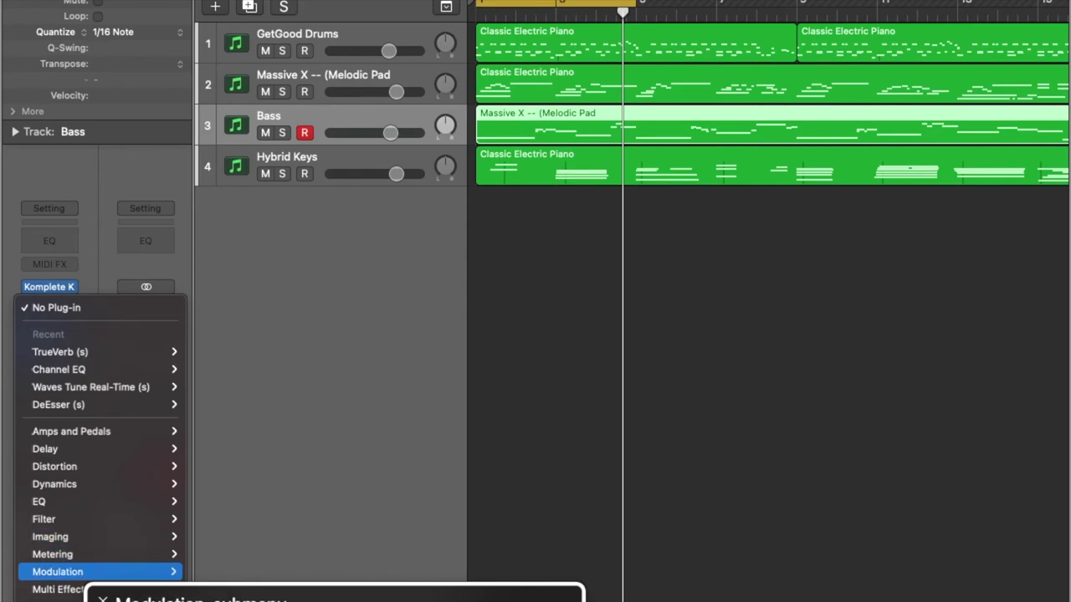
pyautogui.press('Down')
pyautogui.press('Down')
pyautogui.press('Down')
pyautogui.press('Down')
pyautogui.press('Down')
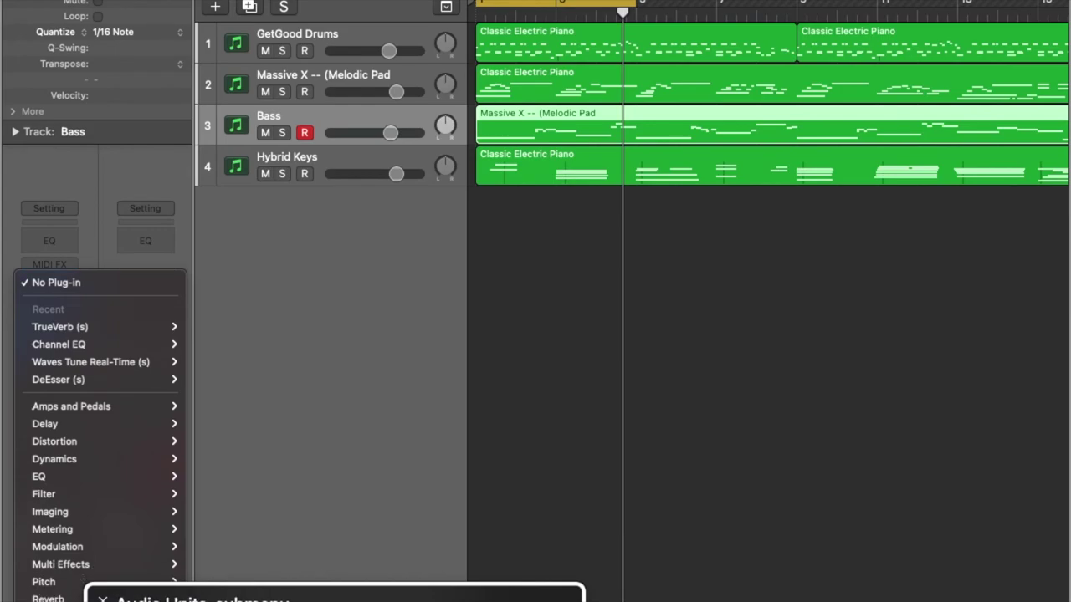
pyautogui.press('Down')
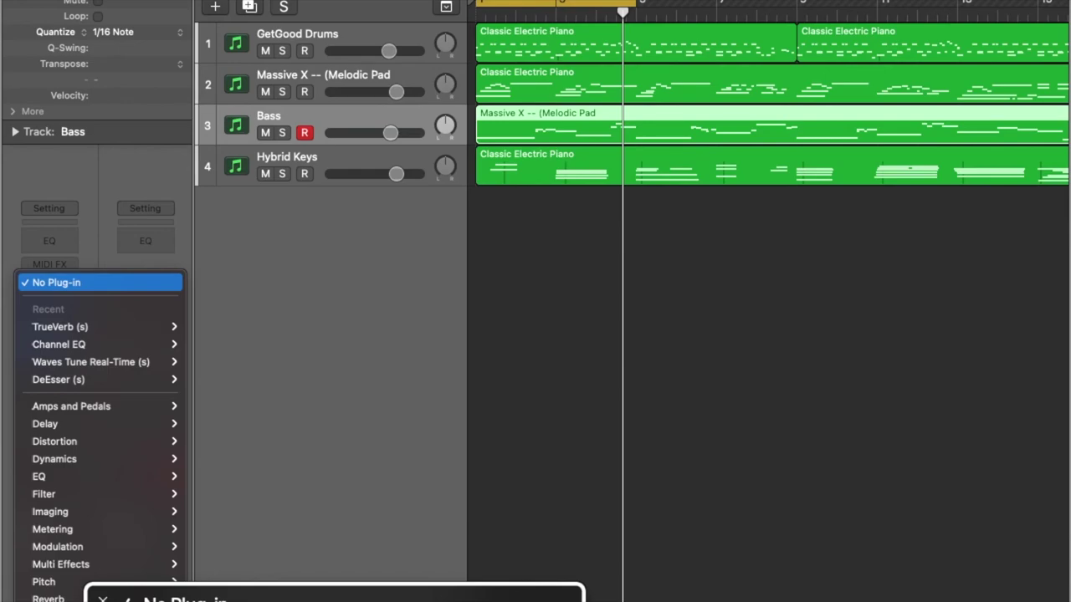
# Insert the stereo version of the Compressor from the Dynamics category on the Bass track.
pyautogui.press('d')
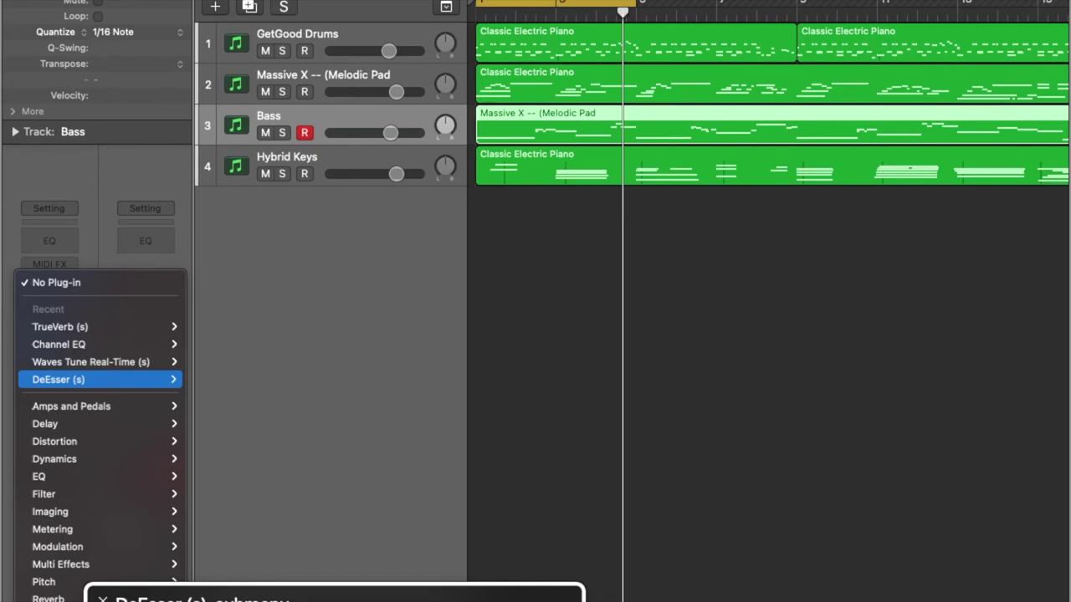
pyautogui.press('Down')
pyautogui.press('Down')
pyautogui.press('Down')
pyautogui.press('Down')
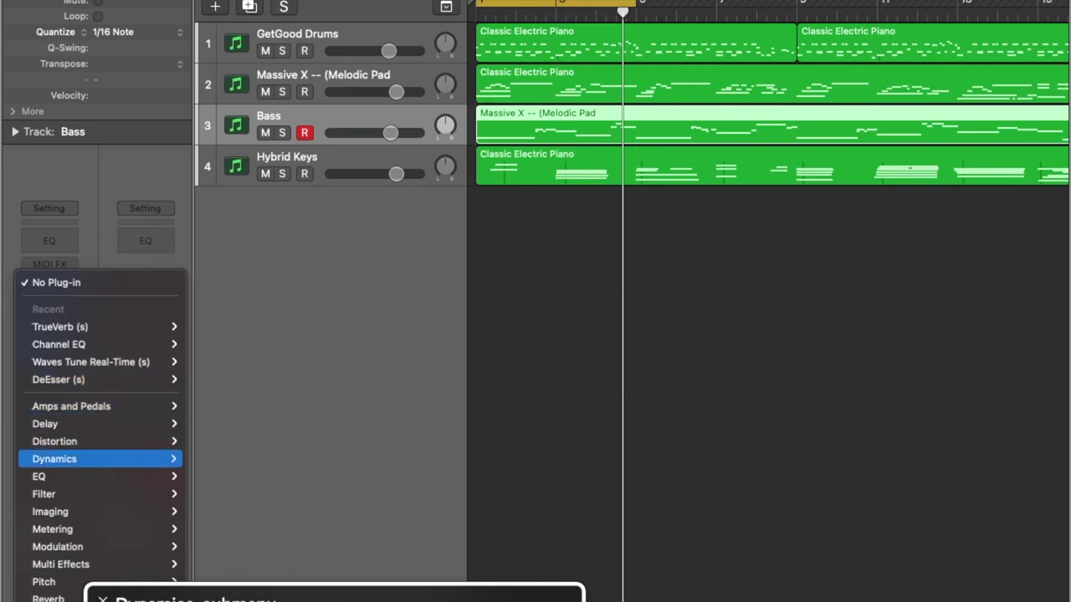
pyautogui.press('Right')
pyautogui.press('Down')
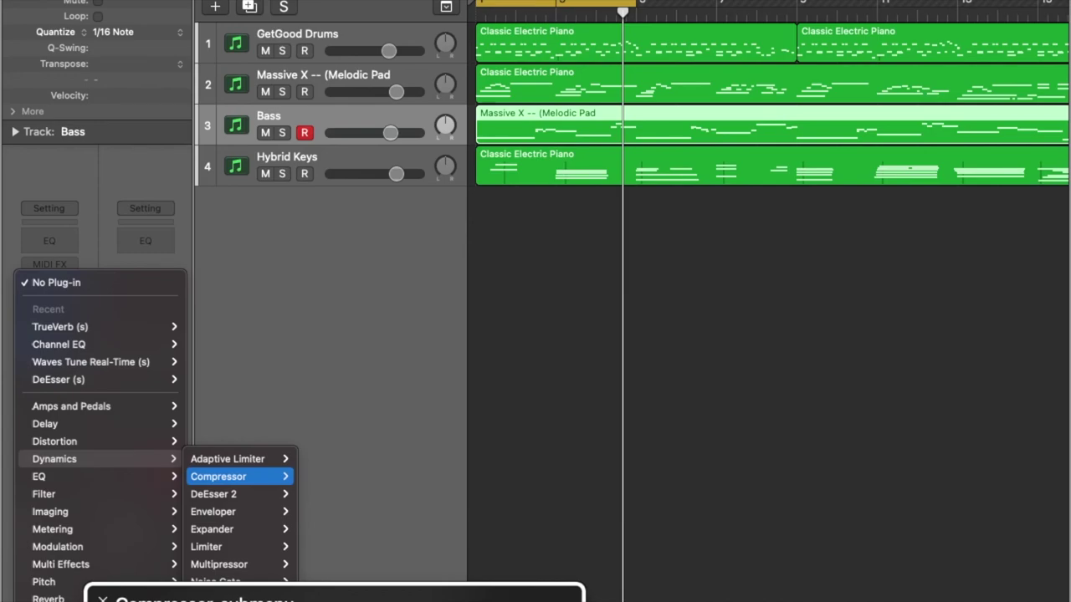
pyautogui.press('Right')
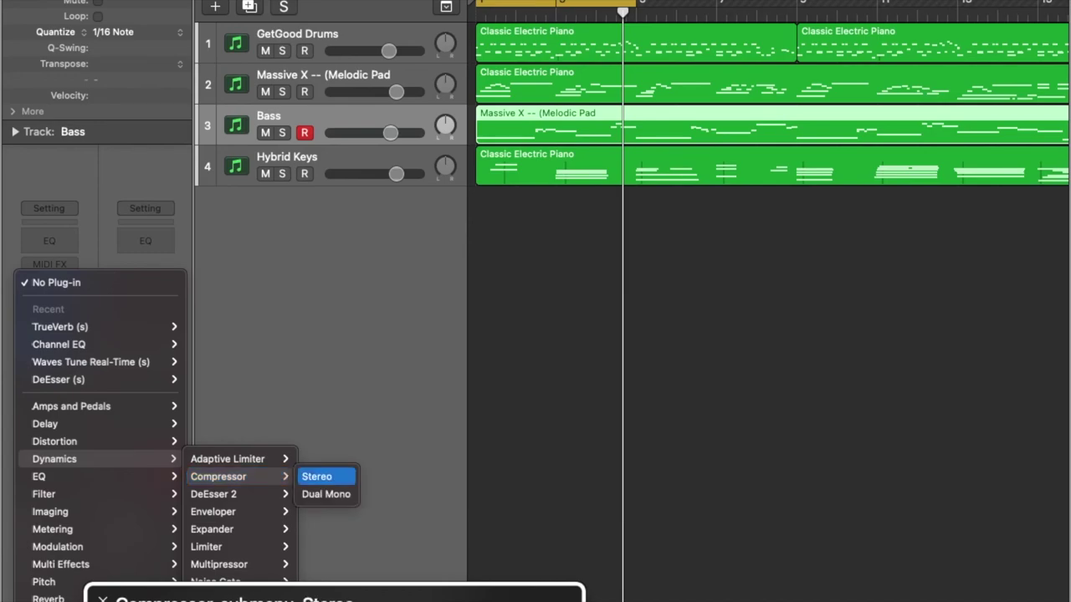
pyautogui.press('Down')
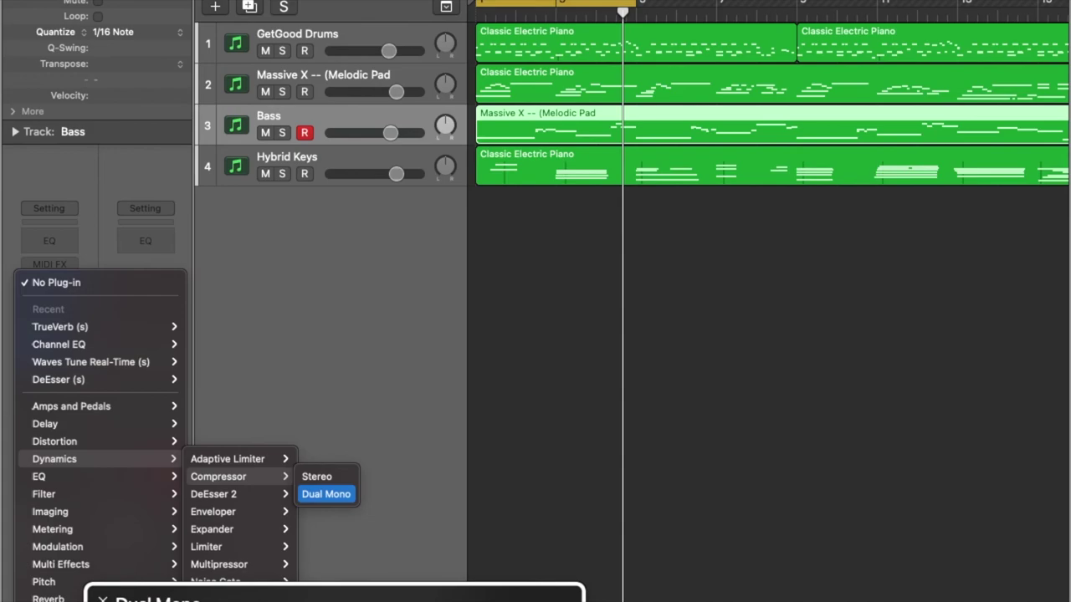
pyautogui.press('Up')
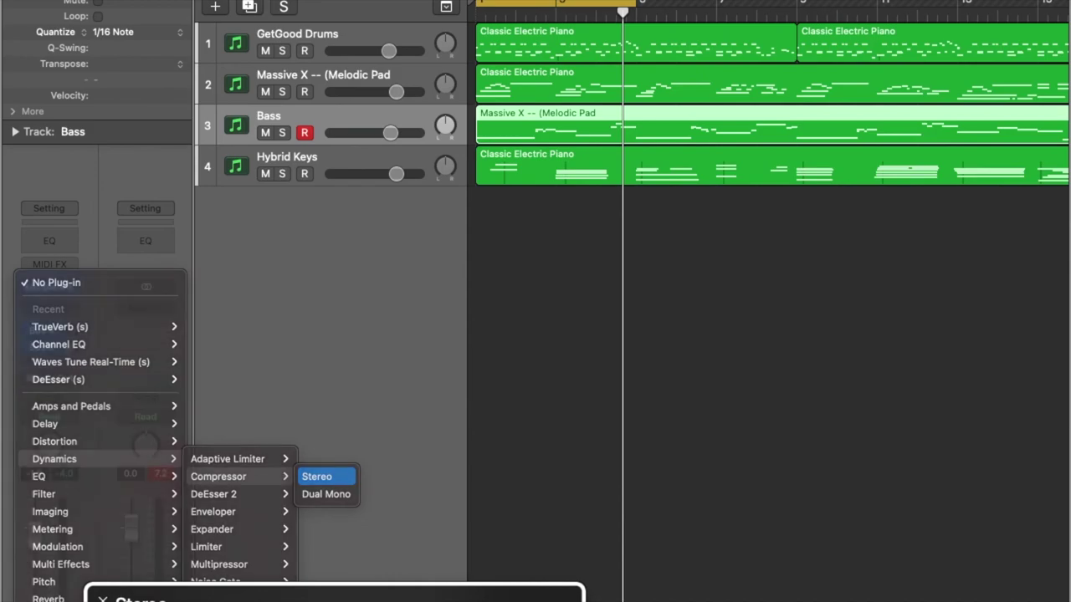
pyautogui.click(317, 476)
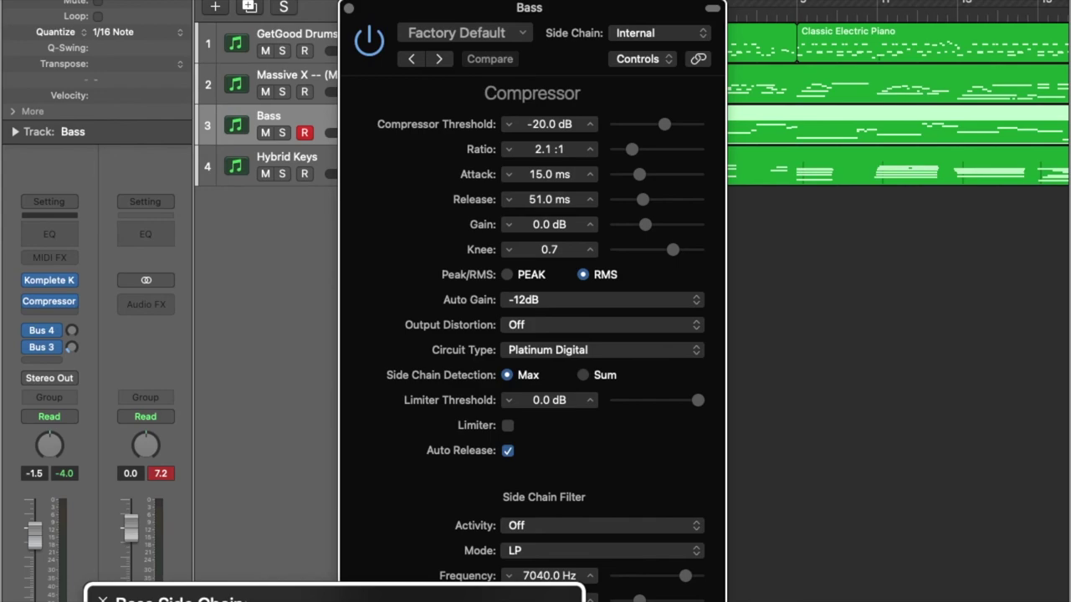
# Move the VoiceOver cursor to the Compressor's preset selector and load the Classic Drums preset.
pyautogui.hotkey('ctrl', 'alt', 'Right')
pyautogui.hotkey('ctrl', 'alt', 'Right')
pyautogui.press(']')
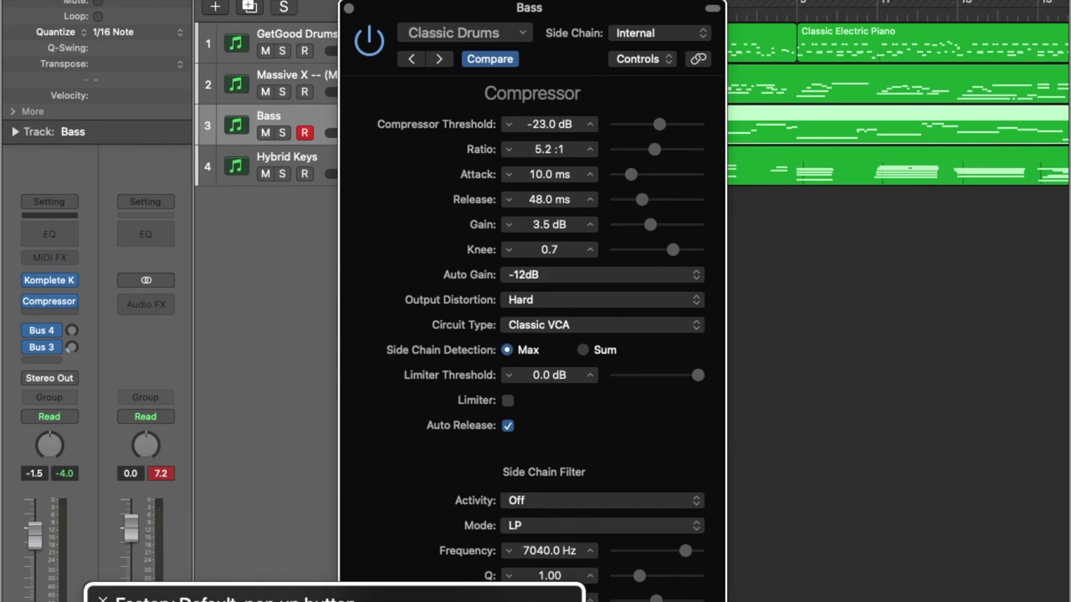
# Solo and play the Bass while stepping through the Compressor presets from Drum Mix to Rock Kick.
pyautogui.press('s')
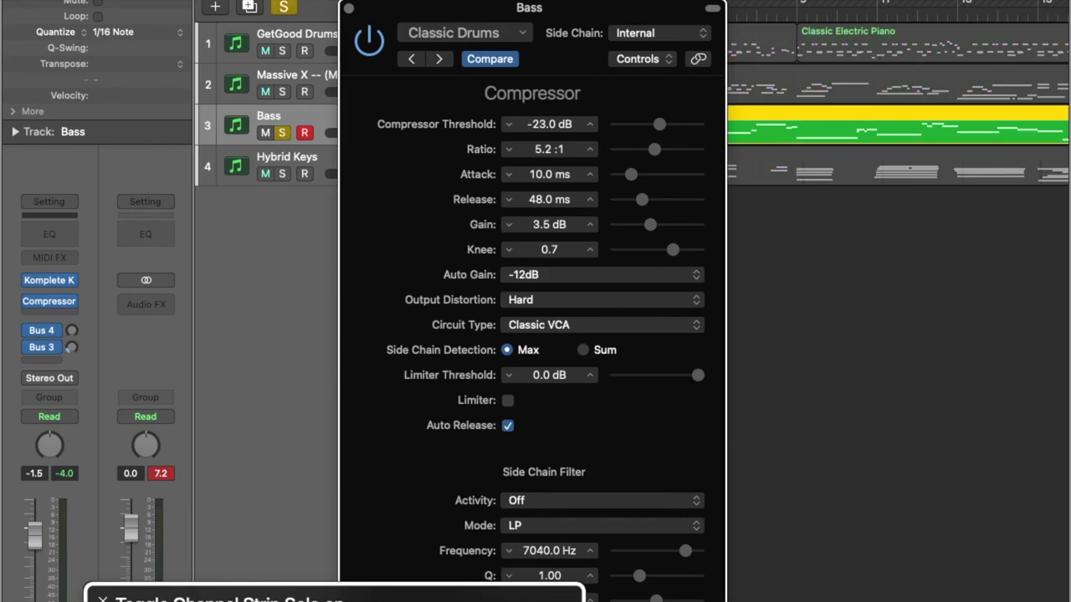
pyautogui.press('space')
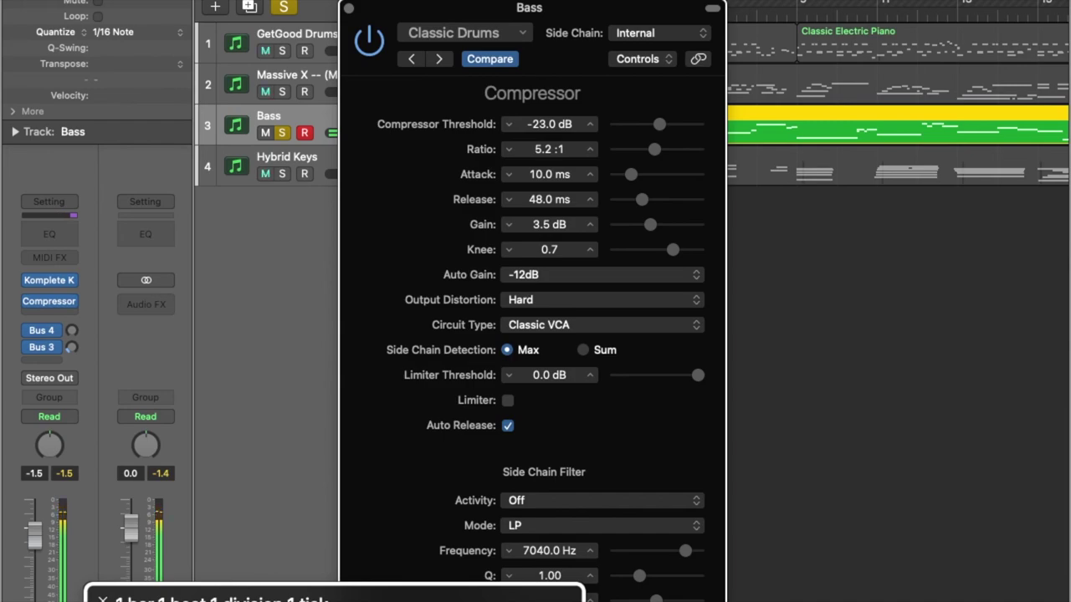
pyautogui.press(']')
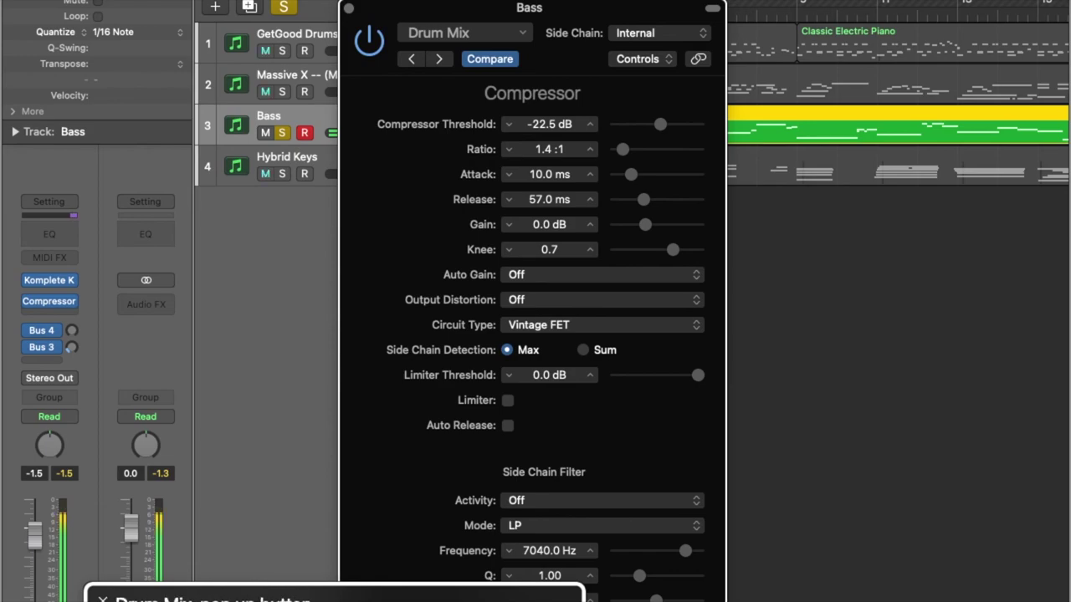
pyautogui.press(']')
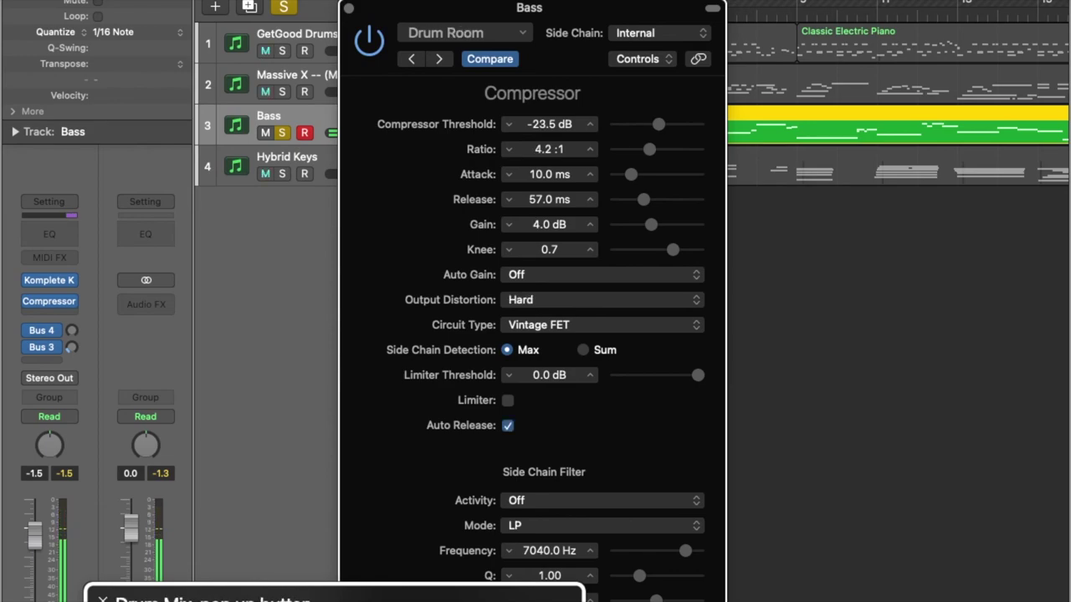
pyautogui.press(']')
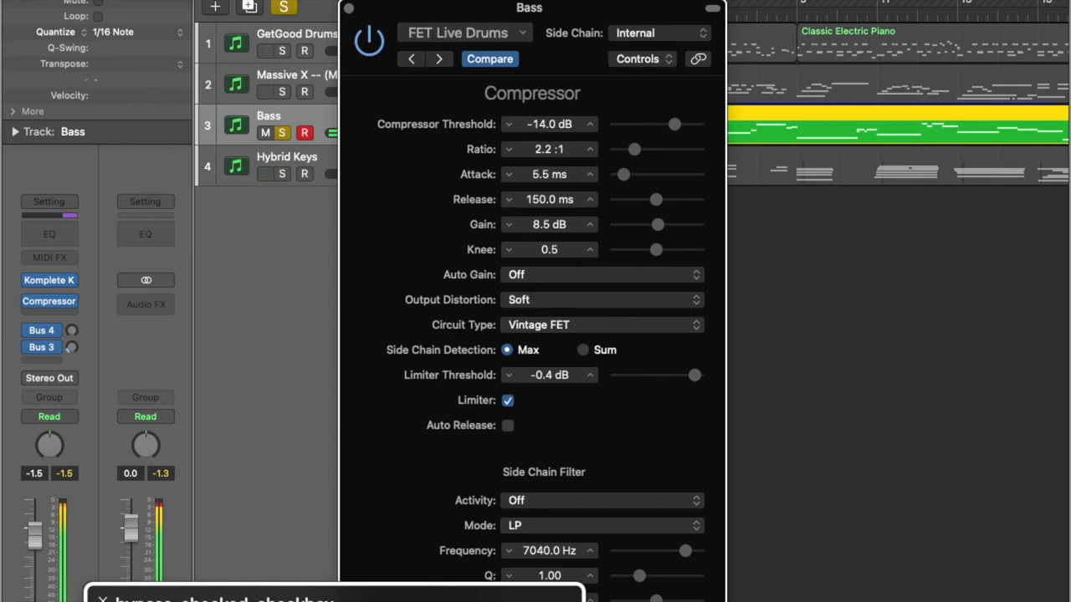
pyautogui.press(']')
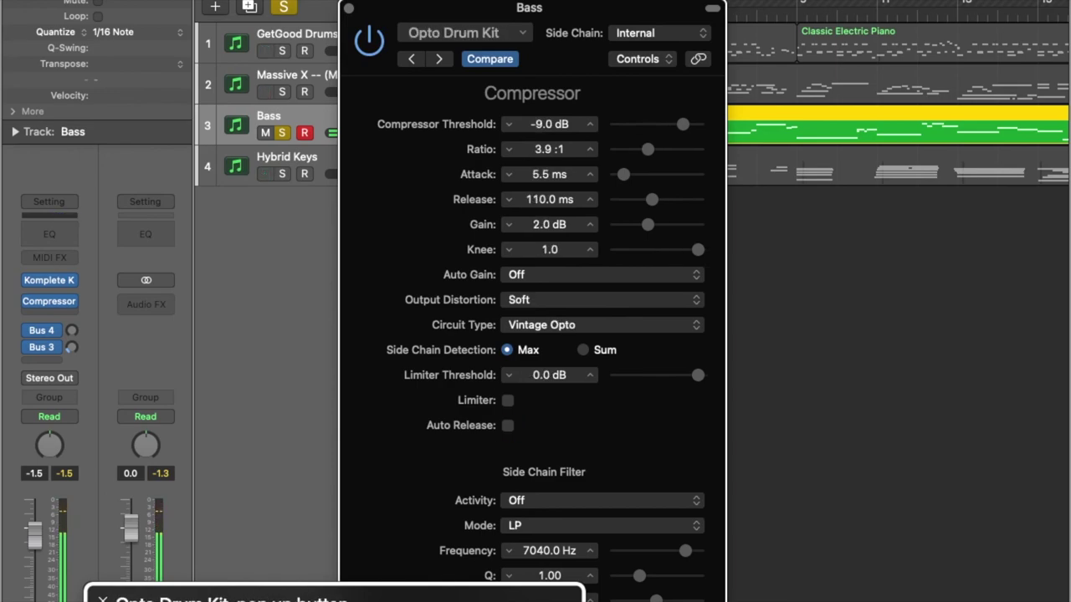
pyautogui.press(']')
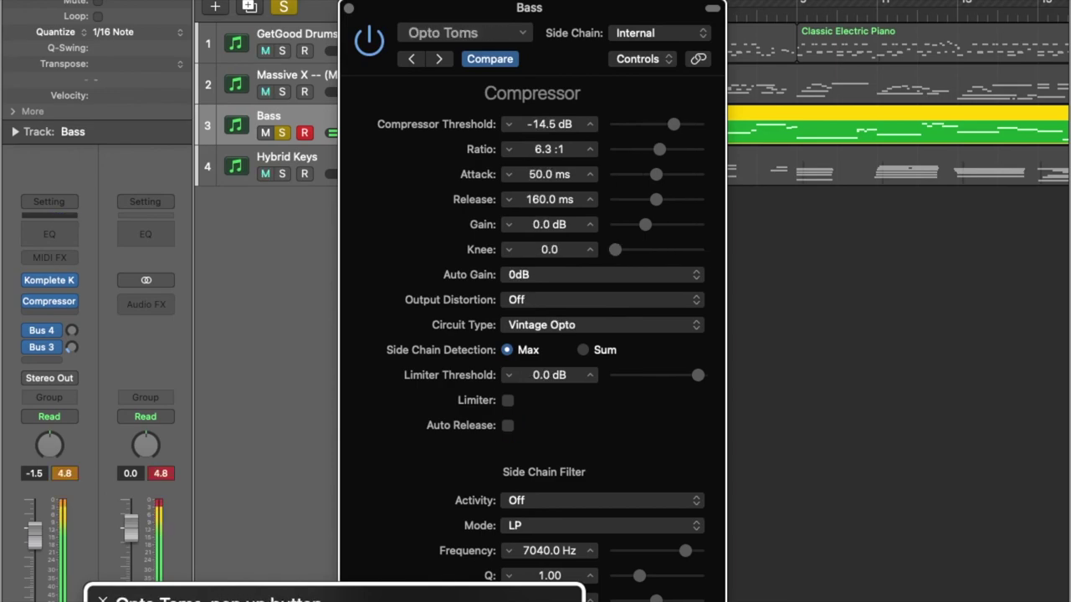
pyautogui.press(']')
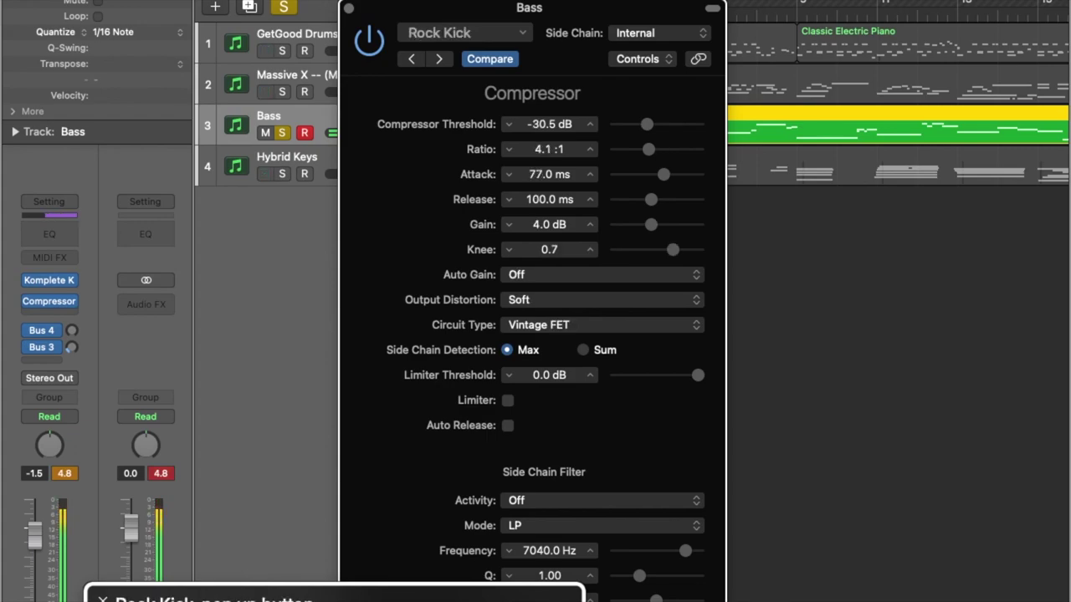
# Unsolo the Bass to hear it in the full mix, and stop playback and close the Compressor window.
pyautogui.press('s')
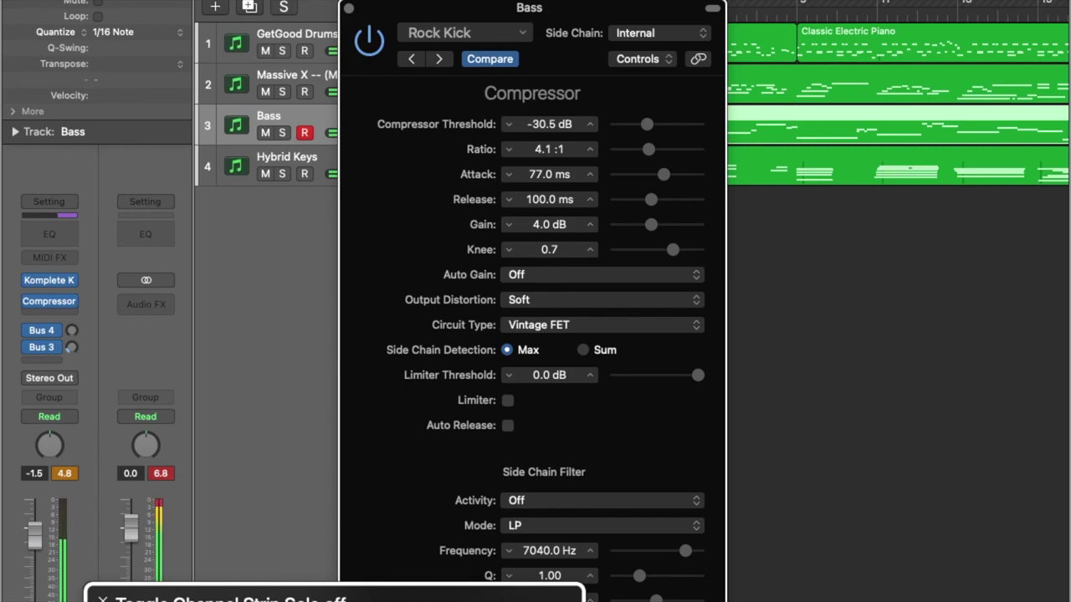
pyautogui.press('space')
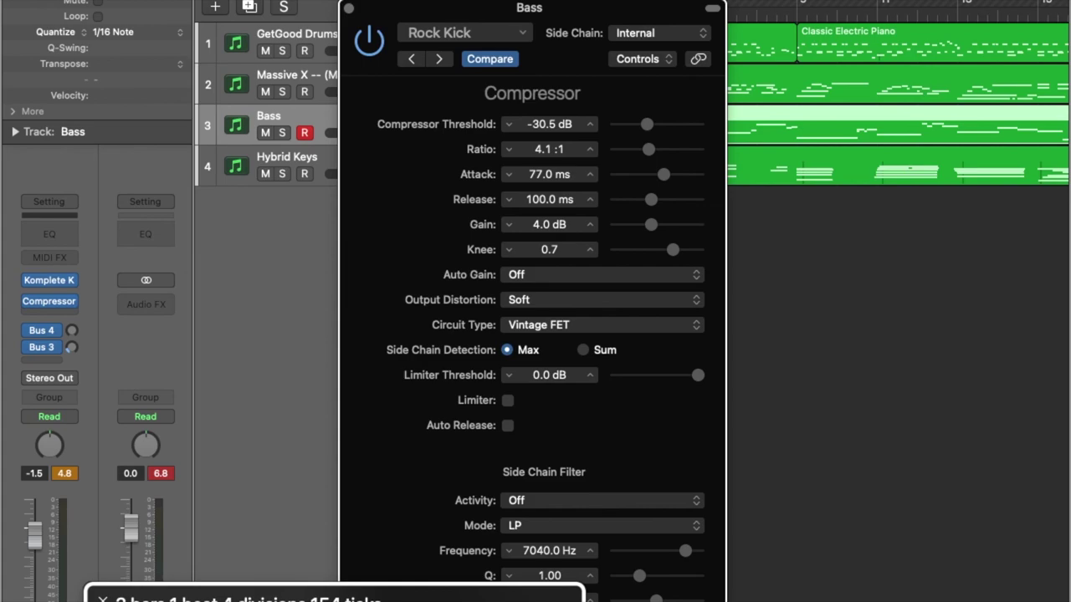
pyautogui.press('super+w')
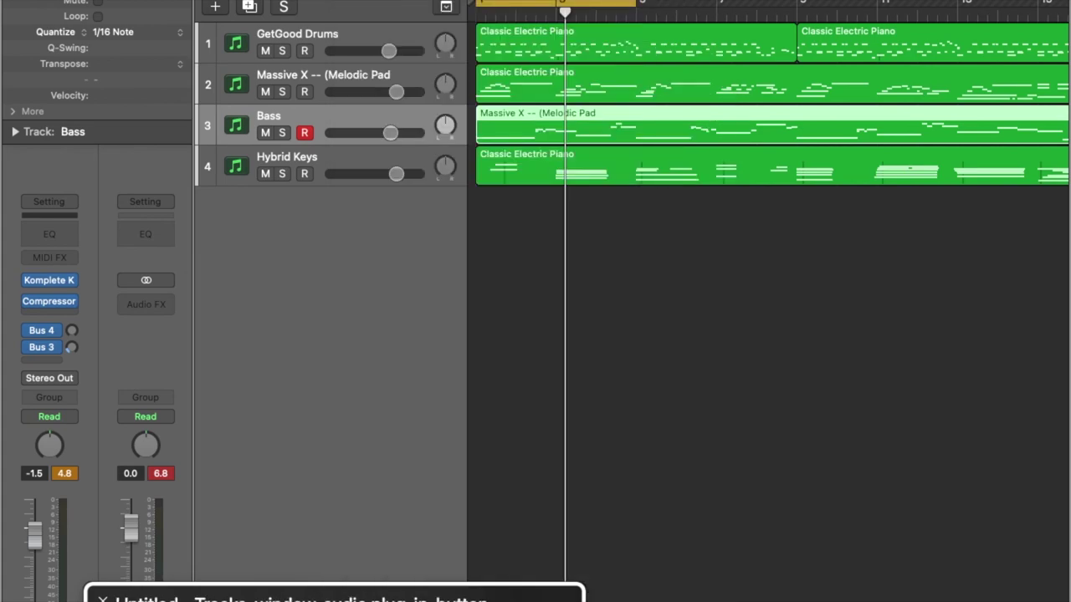
# Move the VoiceOver cursor back to the Bass volume fader and lower it to -3.5 dB.
pyautogui.hotkey('ctrl', 'alt', 'Left')
pyautogui.hotkey('ctrl', 'alt', 'Left')
pyautogui.hotkey('ctrl', 'alt', 'Left')
pyautogui.hotkey('ctrl', 'alt', 'Left')
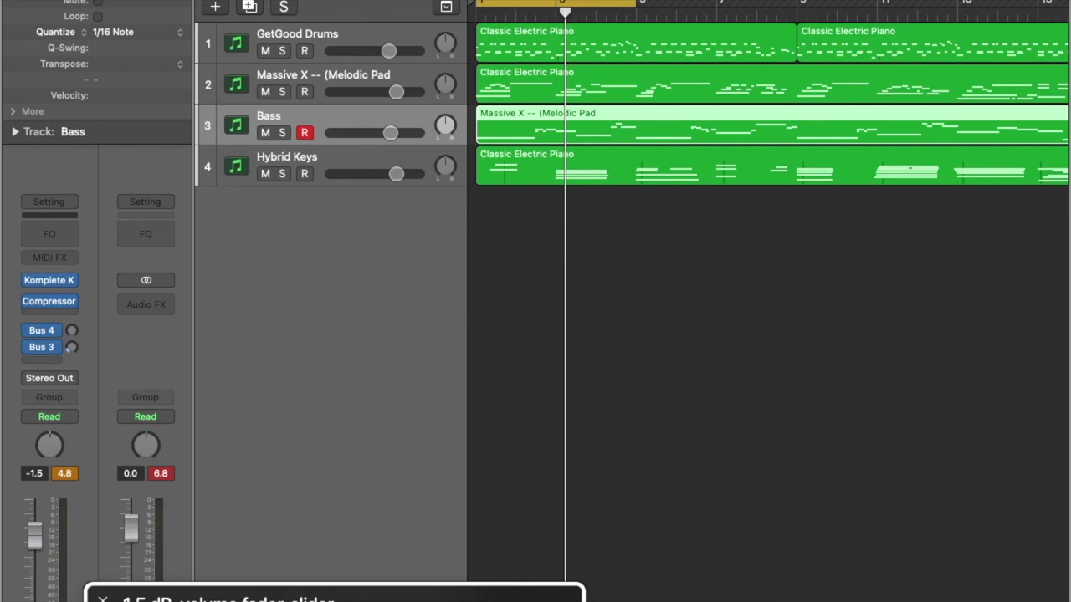
pyautogui.hotkey('ctrl', 'alt', 'shift', 'Down')
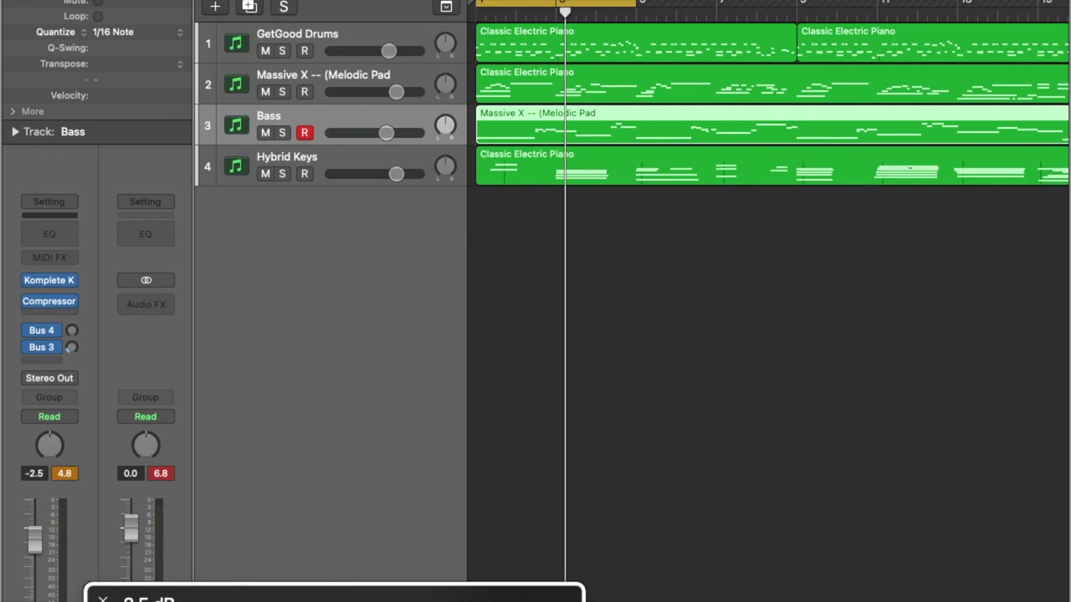
# Play the full mix from the project start and lower the computer's output volume while listening.
pyautogui.press('Return')
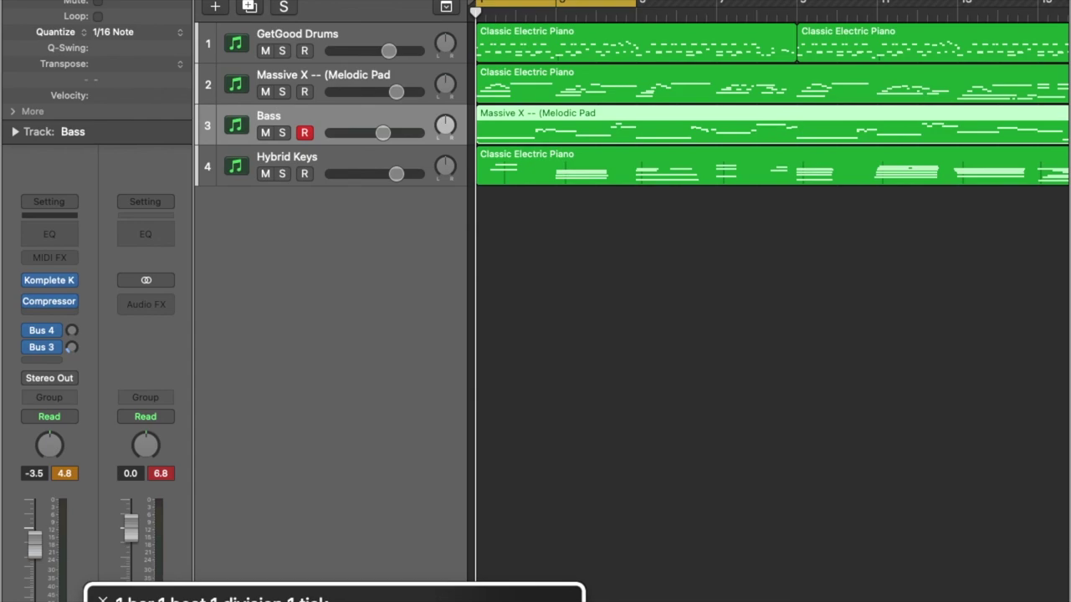
pyautogui.press('space')
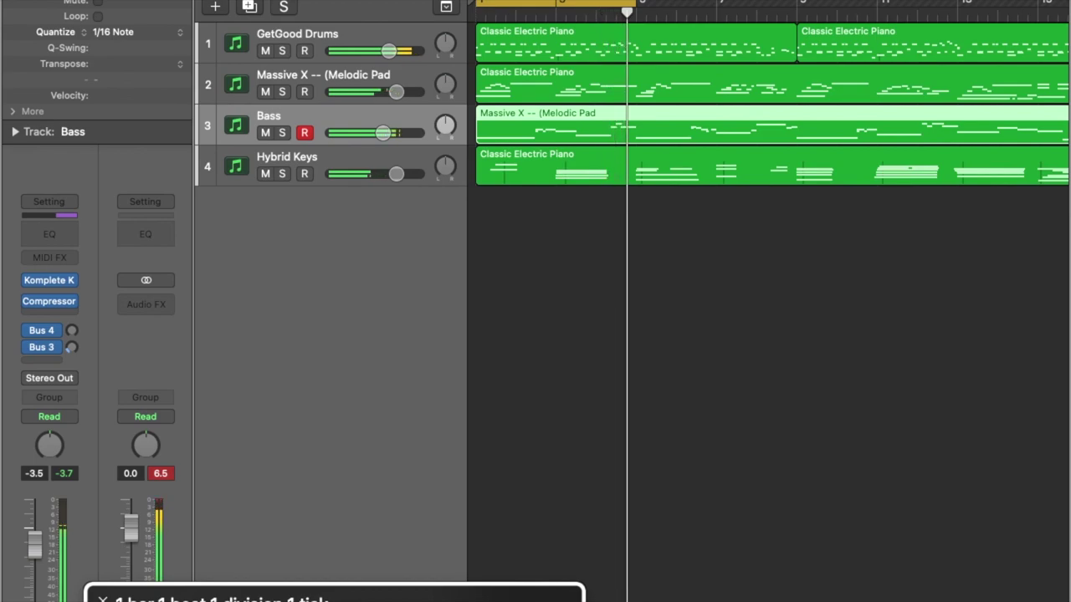
pyautogui.press('XF86AudioLowerVolume')
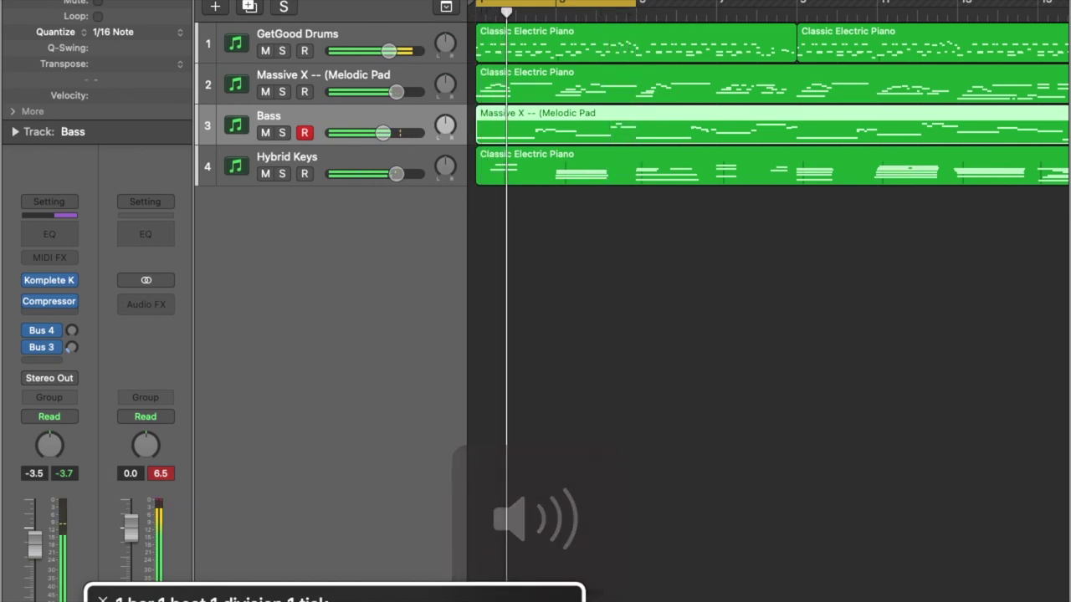